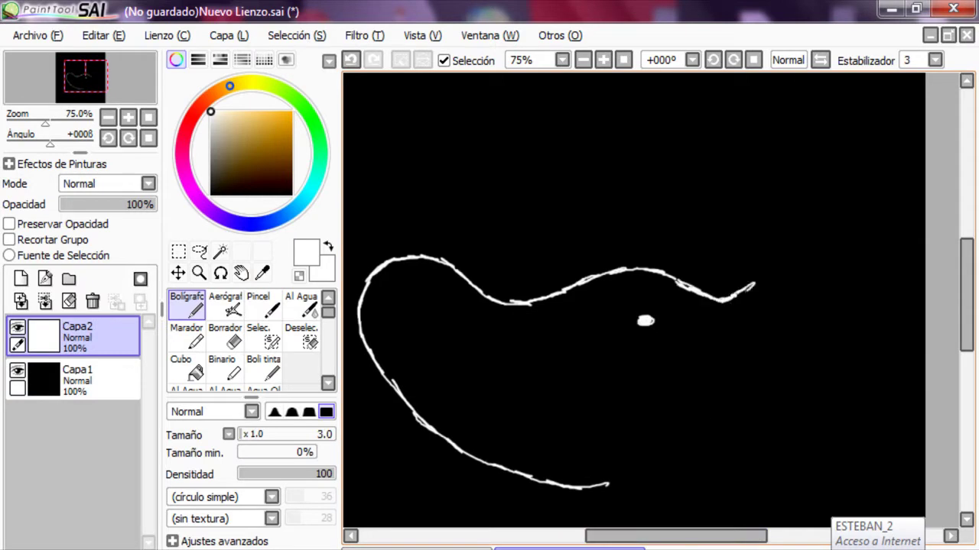
Step: Close the wide muzzle outline around the nose and draw two tall oval eyes rising from its upper edge
mouse_move(815, 279)
mouse_down()
mouse_move(774, 409)
mouse_move(621, 487)
mouse_up()
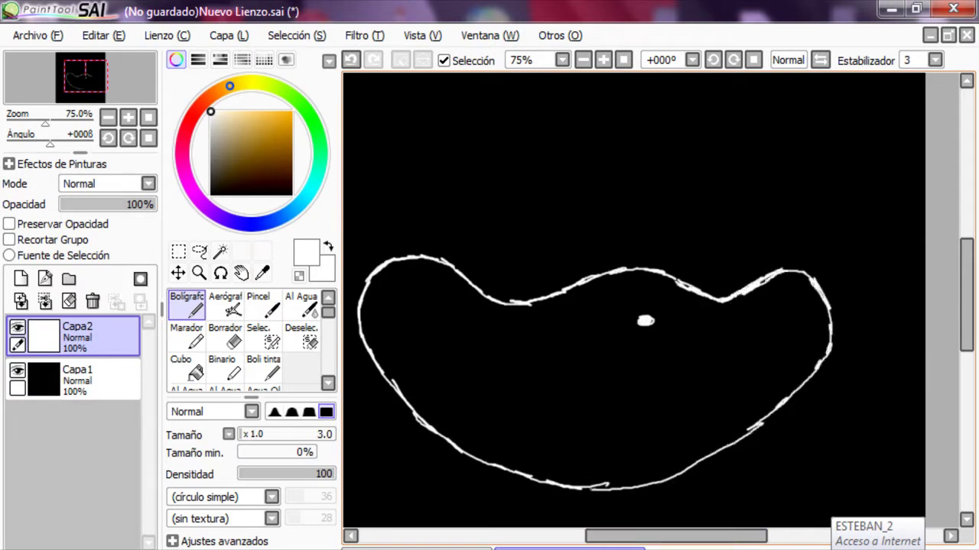
drag(682, 471, 784, 402)
drag(449, 264, 440, 167)
scroll(635, 299, up, 2)
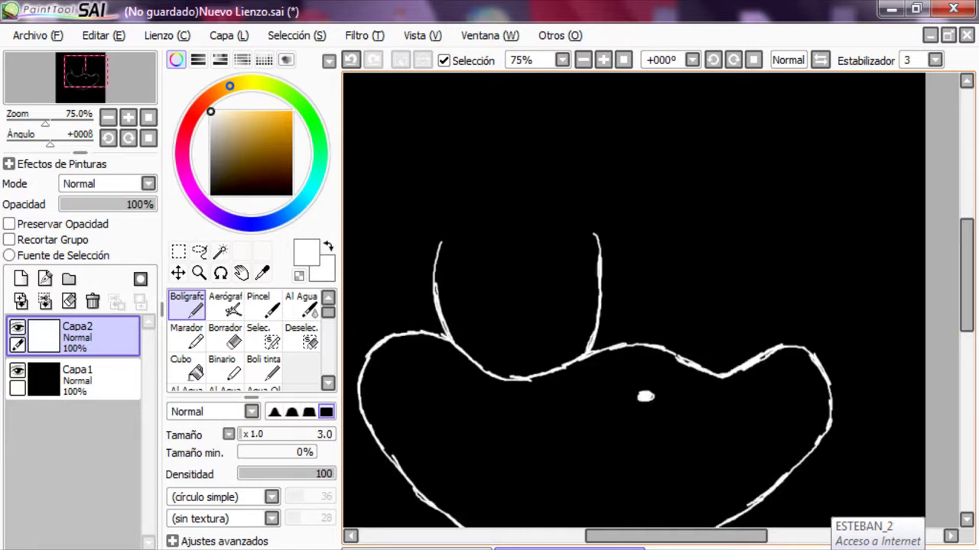
mouse_move(504, 171)
mouse_down()
mouse_move(553, 175)
mouse_move(596, 239)
mouse_up()
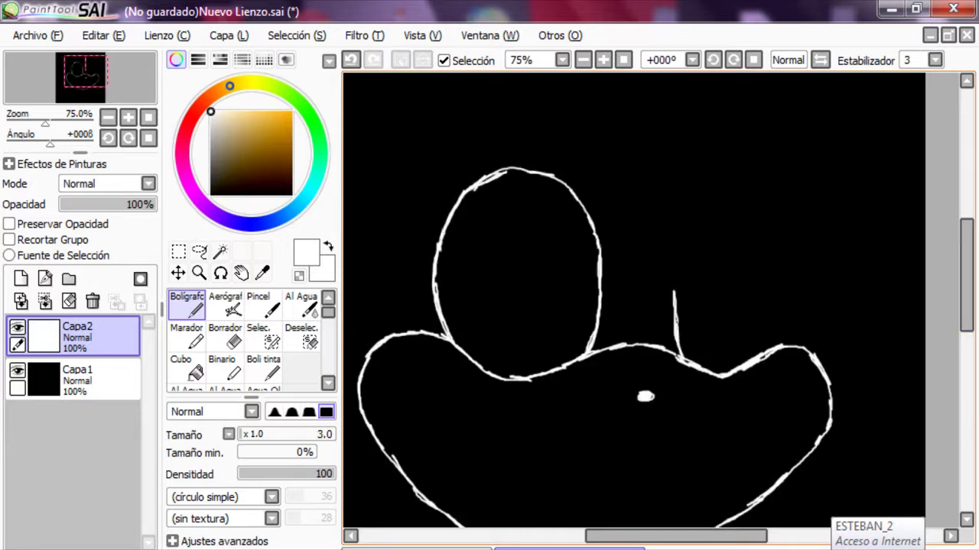
drag(780, 336, 774, 203)
drag(673, 309, 701, 199)
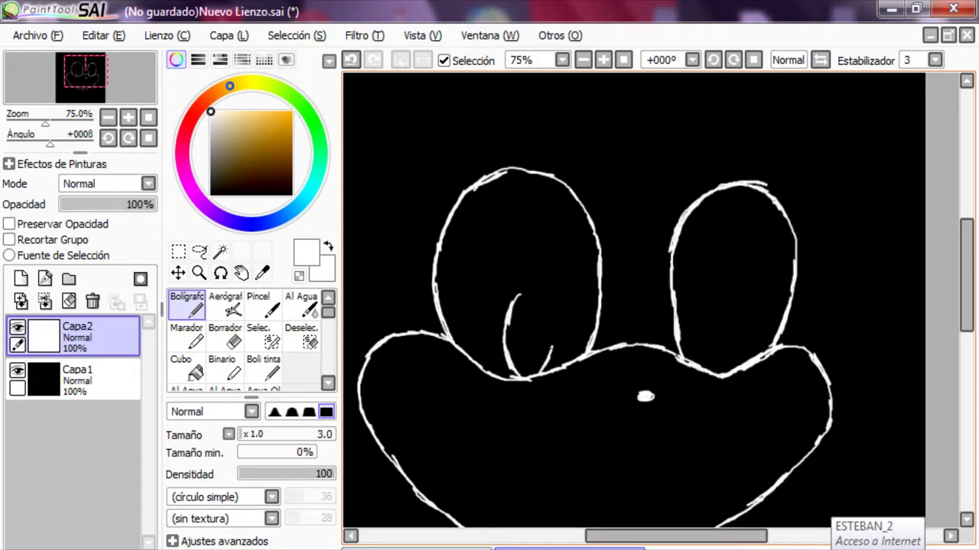
Step: Undo the curved strokes inside the left eye and draw a narrow slit pupil near its centre
key(ctrl+z)
key(ctrl+z)
key(ctrl+z)
key(ctrl+y)
drag(520, 308, 513, 273)
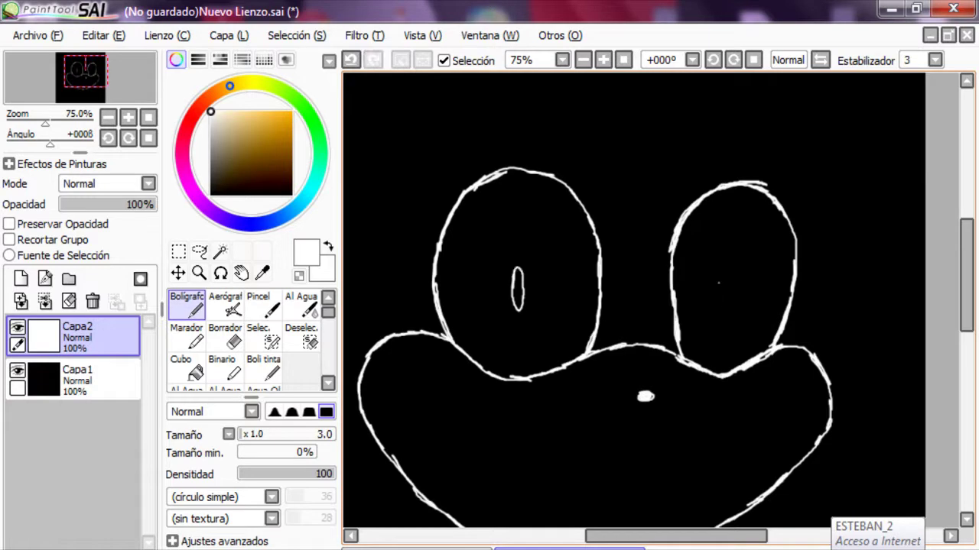
key(ctrl+z)
drag(721, 278, 717, 304)
key(ctrl+z)
Step: Duplicate the slit pupil and place the copy at the same height in the centre of the right eye
key(ctrl+t)
drag(491, 258, 553, 317)
key(ctrl+t)
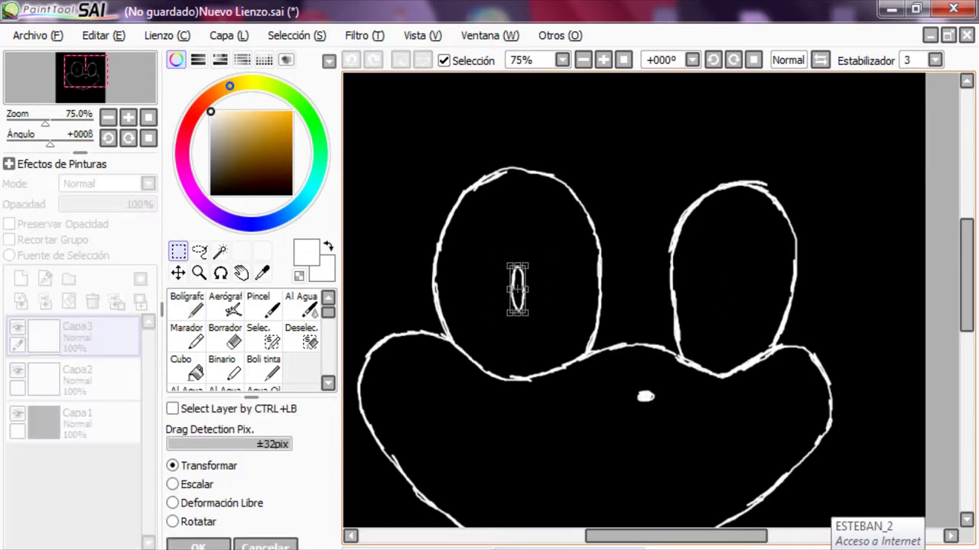
click(603, 59)
drag(384, 277, 791, 280)
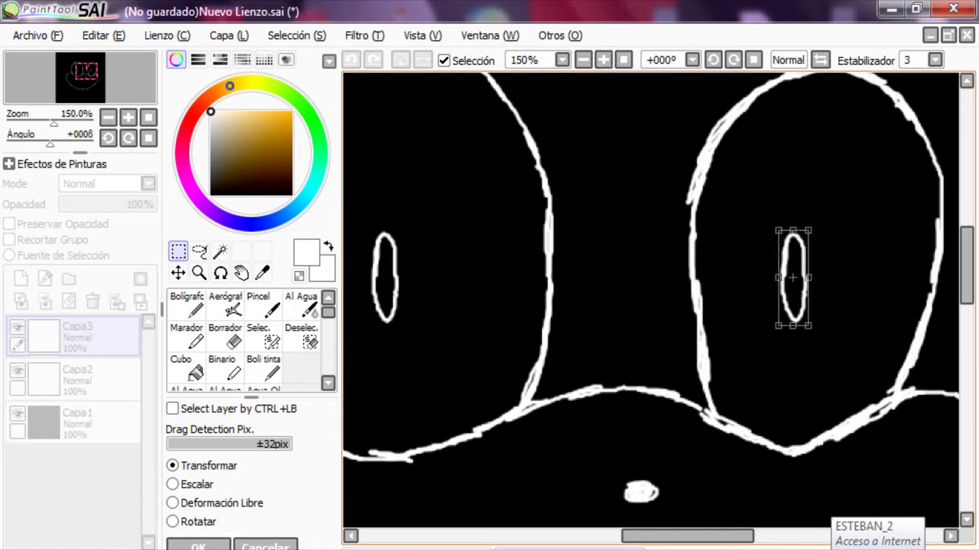
click(582, 59)
key(Return)
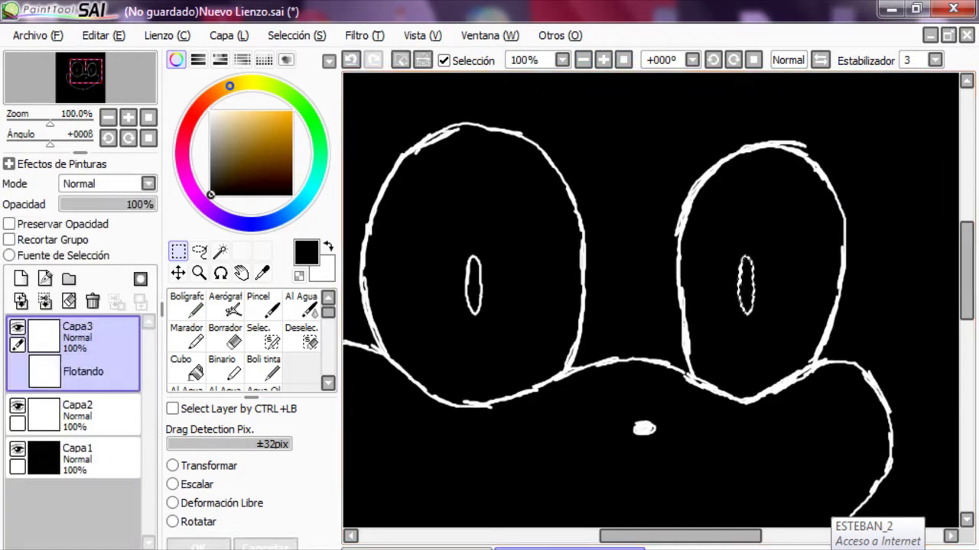
Step: Draw a fringe lock sweeping over the top of the left eye and curling between the two eyes
mouse_move(414, 86)
mouse_down()
mouse_move(525, 172)
mouse_move(578, 198)
mouse_up()
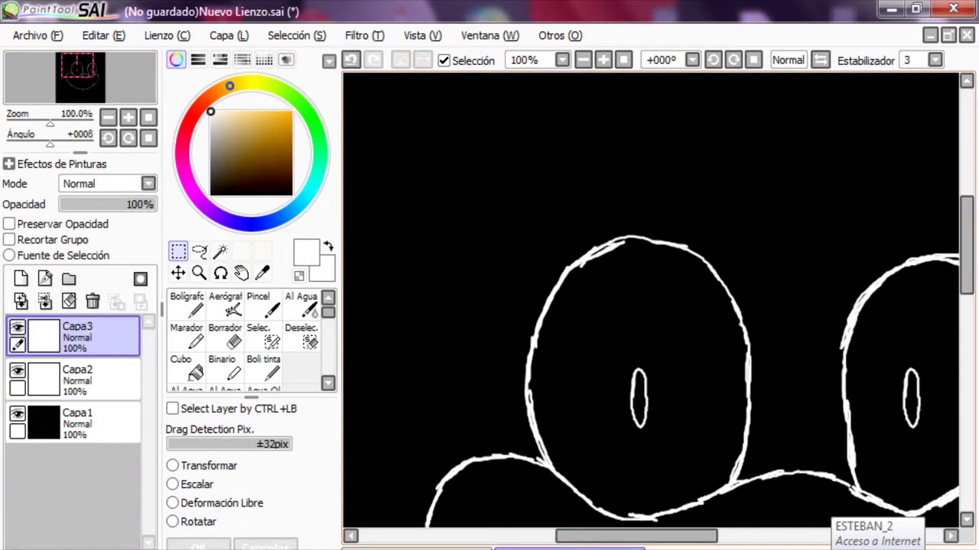
key(n)
mouse_move(517, 157)
mouse_down()
mouse_move(576, 227)
mouse_move(728, 293)
mouse_move(792, 378)
mouse_move(753, 390)
mouse_move(770, 341)
mouse_move(788, 434)
mouse_up()
key(ctrl+z)
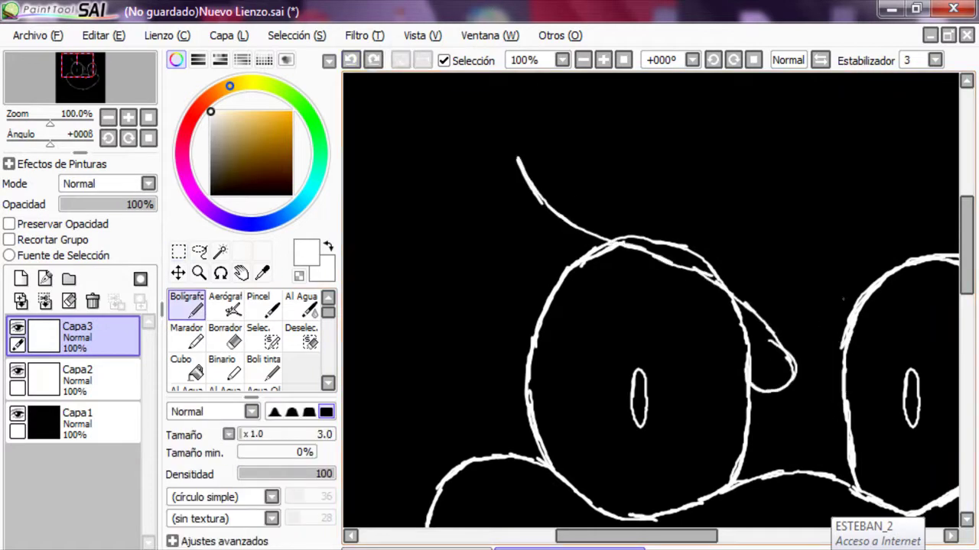
drag(459, 282, 684, 253)
mouse_move(683, 250)
mouse_down()
mouse_move(688, 278)
mouse_move(779, 310)
mouse_move(808, 211)
mouse_up()
Step: Draw long hair strands falling from between the eyes across the right eye and cheek
scroll(650, 298, down, 3)
drag(785, 113, 670, 380)
drag(898, 91, 799, 305)
mouse_move(852, 218)
mouse_down()
mouse_move(769, 381)
mouse_move(692, 461)
mouse_up()
mouse_move(841, 230)
mouse_down()
mouse_move(785, 353)
mouse_move(730, 340)
mouse_up()
key(ctrl+z)
Step: Draw a curved smile below the nose and extend the hair strands along the right side of the face
mouse_move(486, 203)
mouse_down()
mouse_move(598, 346)
mouse_move(655, 349)
mouse_move(496, 232)
mouse_move(521, 298)
mouse_move(571, 333)
mouse_move(661, 350)
mouse_up()
drag(522, 292, 601, 350)
click(753, 60)
scroll(649, 298, up, 4)
mouse_move(845, 107)
mouse_down()
mouse_move(850, 238)
mouse_move(810, 480)
mouse_up()
scroll(650, 298, down, 4)
drag(812, 318, 777, 402)
scroll(650, 298, up, 3)
scroll(650, 298, left, 4)
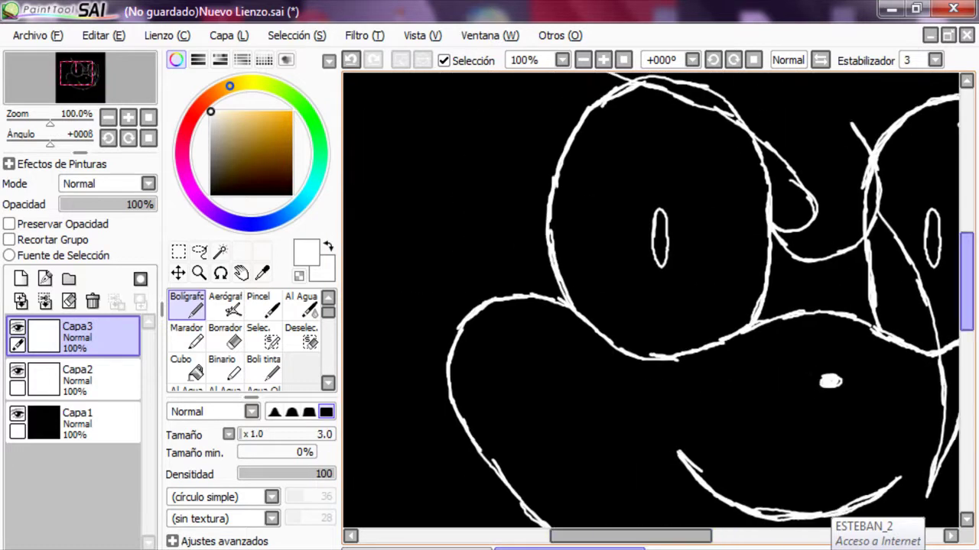
Step: Draw hair strands running down beside the left eye and over the left cheek
scroll(650, 298, up, 2)
drag(578, 124, 526, 252)
mouse_move(526, 252)
mouse_down()
mouse_move(524, 386)
mouse_move(555, 528)
mouse_up()
scroll(650, 298, down, 3)
mouse_move(503, 200)
mouse_down()
mouse_move(526, 307)
mouse_move(511, 497)
mouse_up()
drag(498, 408, 511, 504)
Step: Draw the long outer hair outline left of the face, with flipped, pointed tips
key(ctrl+minus)
scroll(650, 298, up, 2)
drag(526, 191, 517, 256)
drag(519, 327, 496, 493)
drag(486, 459, 511, 497)
drag(523, 450, 552, 528)
Step: Merge Capa3 into Capa2 and move the combined sketch down on the canvas
scroll(650, 298, down, 2)
click(45, 302)
key(ctrl+t)
drag(658, 298, 659, 365)
key(Return)
scroll(650, 298, down, 1)
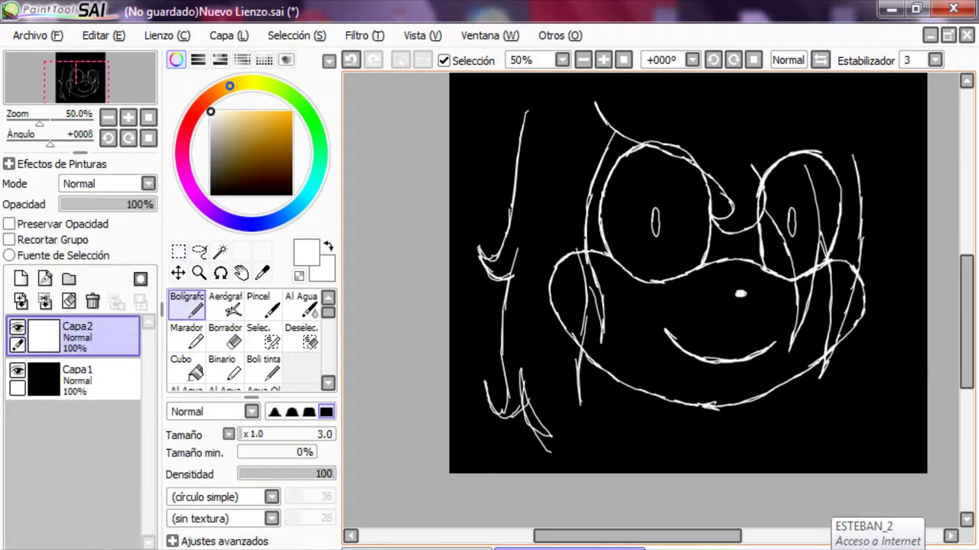
Step: Draw the lower-left hair strands, neck and shoulders, and undo the hair line drawn over the head
drag(527, 301, 557, 426)
drag(545, 356, 587, 465)
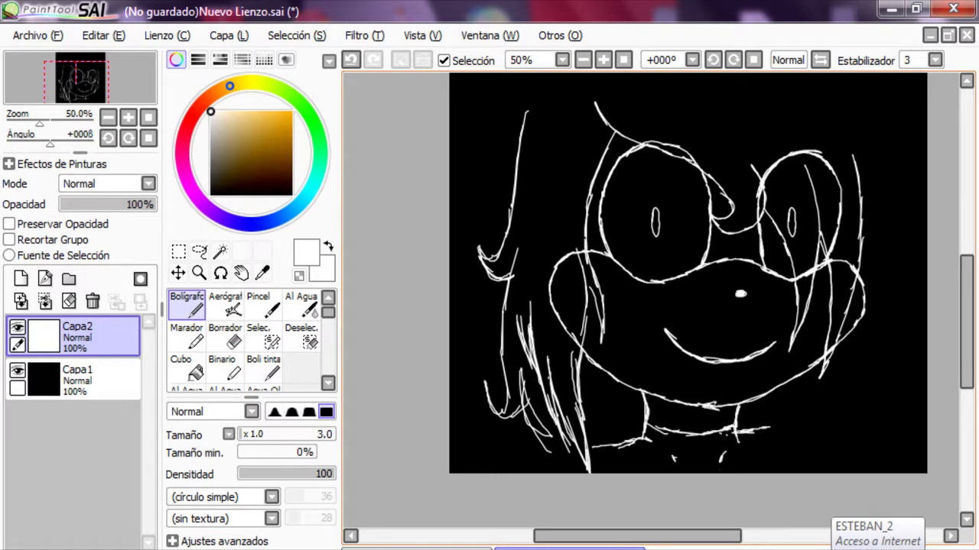
scroll(688, 306, up, 2)
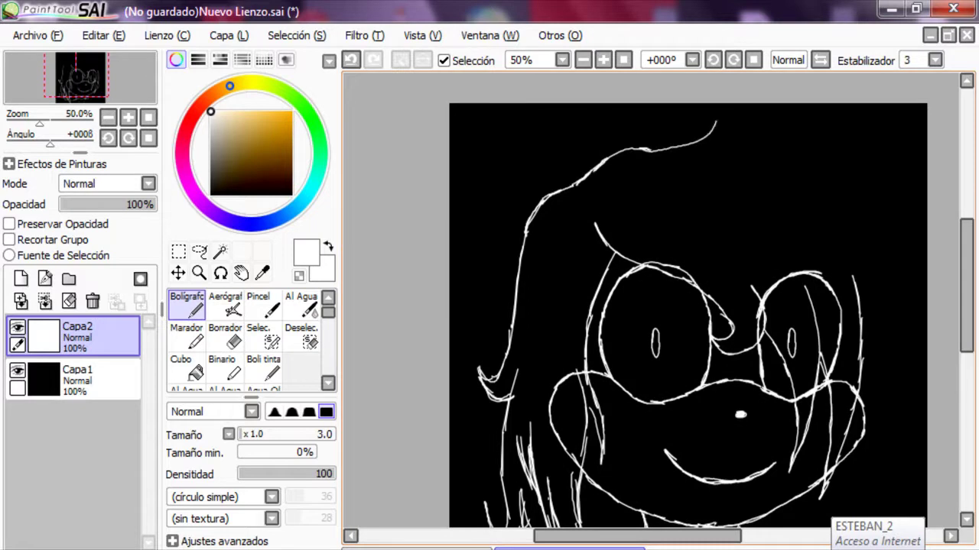
click(351, 59)
Step: Add a layer below Capa2, sketch a rounded head guide on it, and lower its opacity to 37%
click(21, 279)
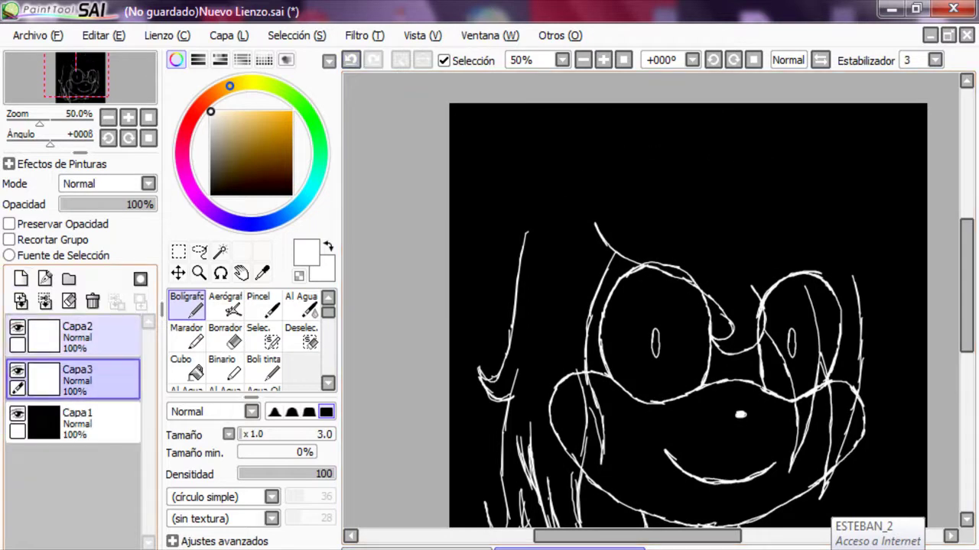
drag(535, 187, 520, 401)
drag(826, 176, 855, 386)
mouse_move(528, 229)
mouse_down()
mouse_move(696, 113)
mouse_move(849, 333)
mouse_up()
drag(153, 204, 96, 204)
Step: Draw the outer hair contour on Capa2 around the guide, across the top of the head and down the right side
click(76, 337)
mouse_move(574, 147)
mouse_down()
mouse_move(505, 268)
mouse_move(508, 259)
mouse_up()
drag(547, 176, 760, 104)
drag(822, 157, 886, 367)
drag(870, 264, 860, 386)
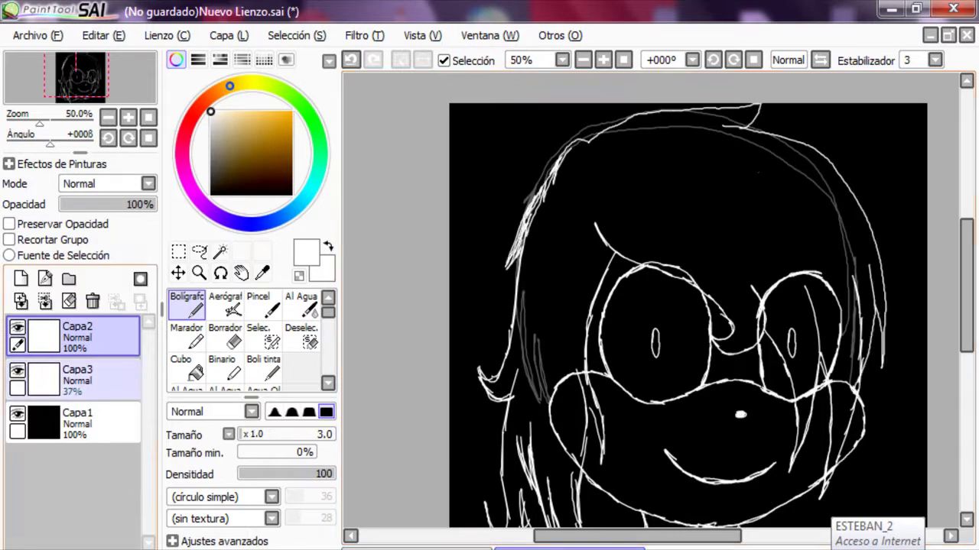
Step: Draw a rounded ear with an inner ear shape at the head's upper left on a new layer and shift it slightly down
click(20, 279)
drag(615, 149, 552, 195)
drag(618, 124, 545, 186)
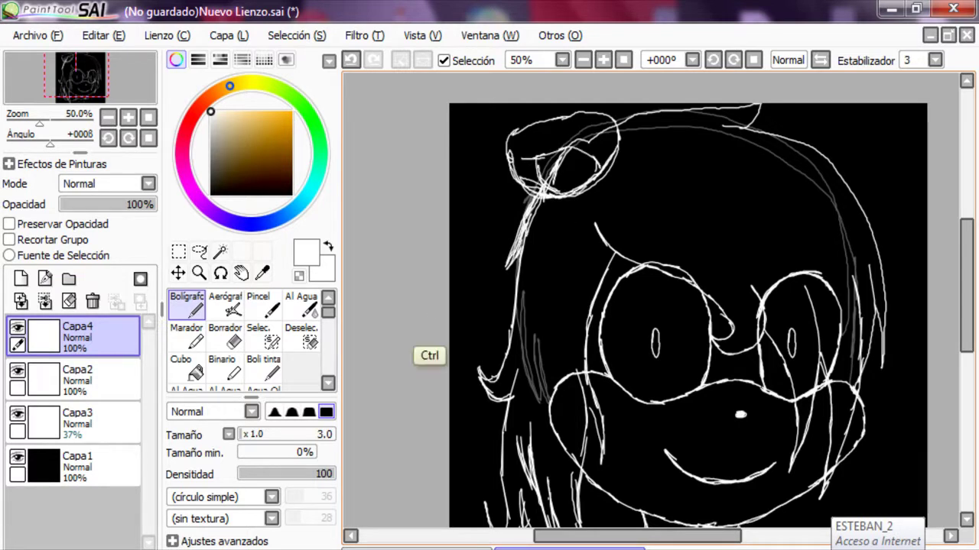
key(ctrl+t)
drag(558, 158, 559, 174)
key(Return)
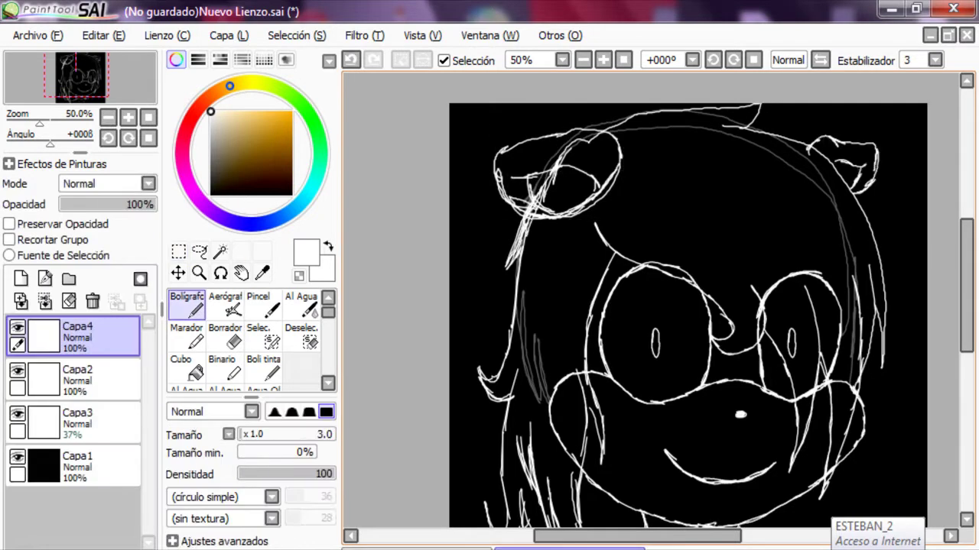
Step: Undo the right ear's strokes and redraw a small ear at the upper right of the head
key(ctrl+z)
key(ctrl+z)
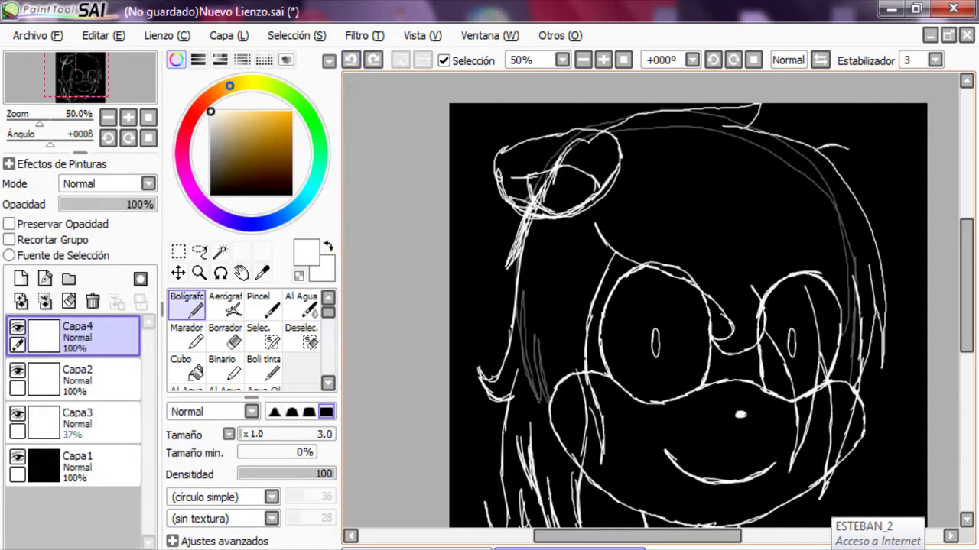
key(ctrl+y)
scroll(688, 306, down, 2)
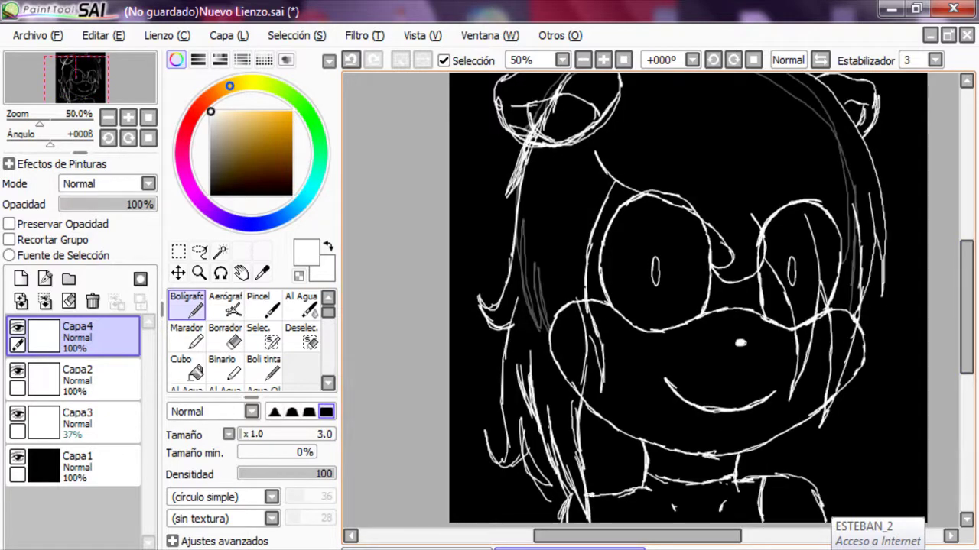
Step: Delete the head guide layer Capa3 and erase the Capa2 hair lines crossing the left ear with a size 29 eraser
click(76, 375)
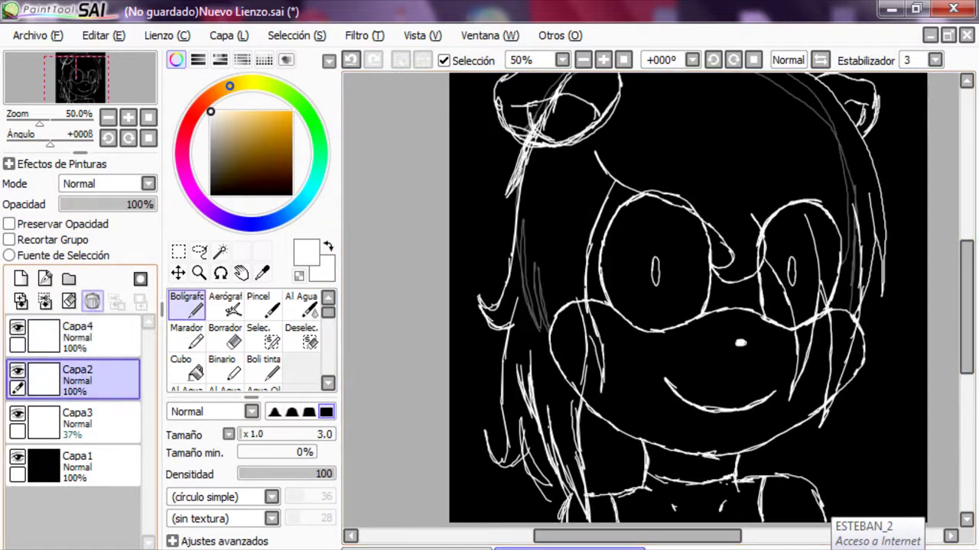
click(92, 300)
key(ctrl+z)
key(e)
scroll(934, 266, up, 3)
key(bracketright)
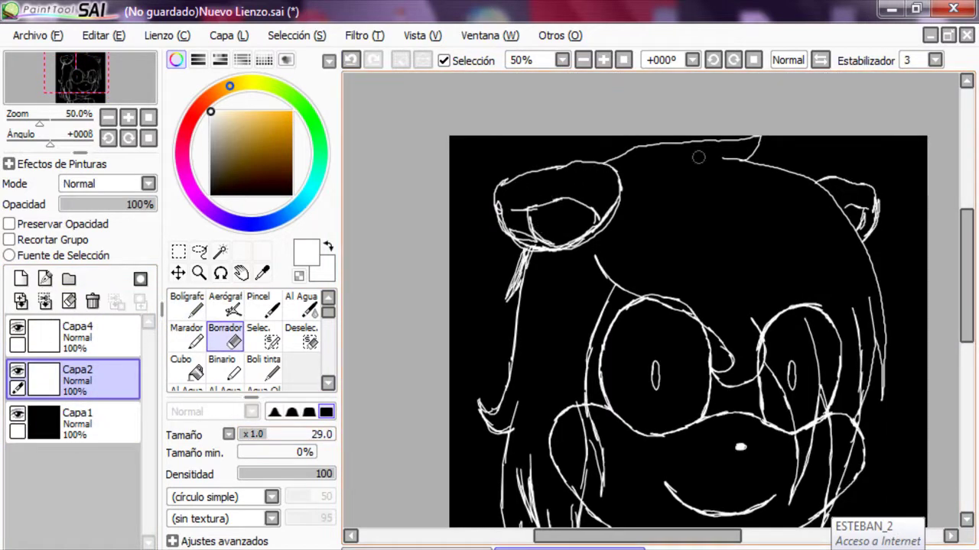
Step: Add a top layer in Luminosidad mode at 58% opacity and choose a strong red for the Bolígrafo pen
click(20, 279)
click(107, 184)
click(92, 252)
click(98, 204)
click(192, 117)
click(292, 128)
click(186, 306)
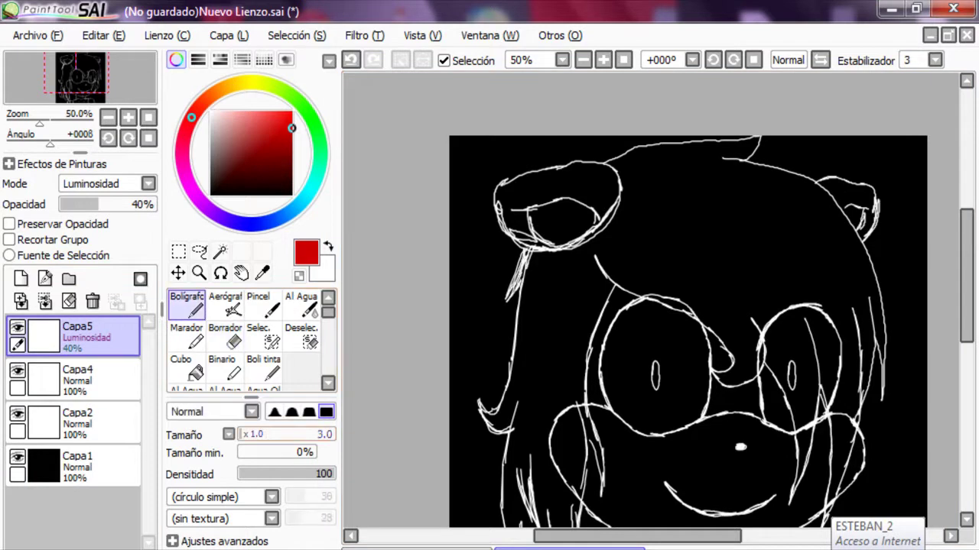
click(116, 204)
Step: Paint red patches around both slit pupils at brush size 14 and touch up the pupils with brighter red and pink
drag(789, 360, 794, 391)
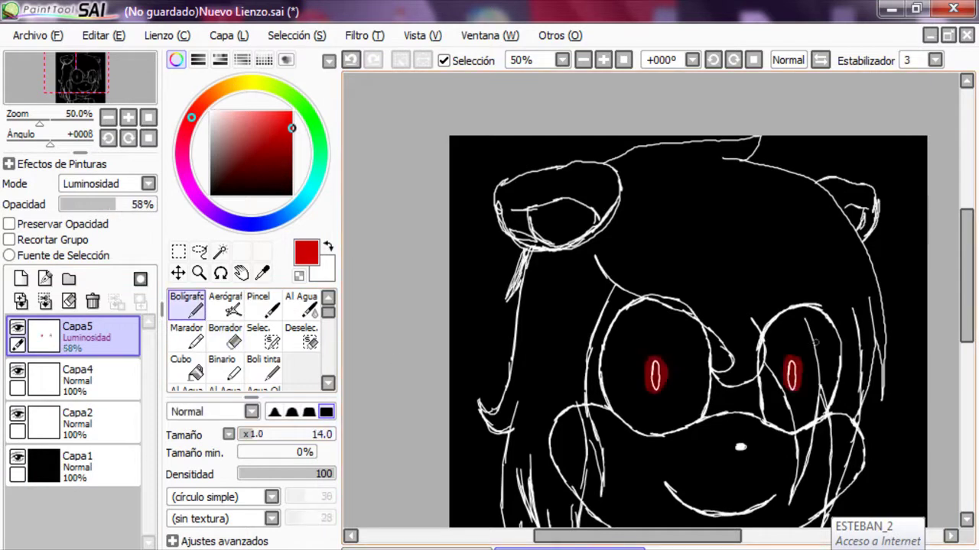
scroll(880, 310, down, 2)
click(291, 113)
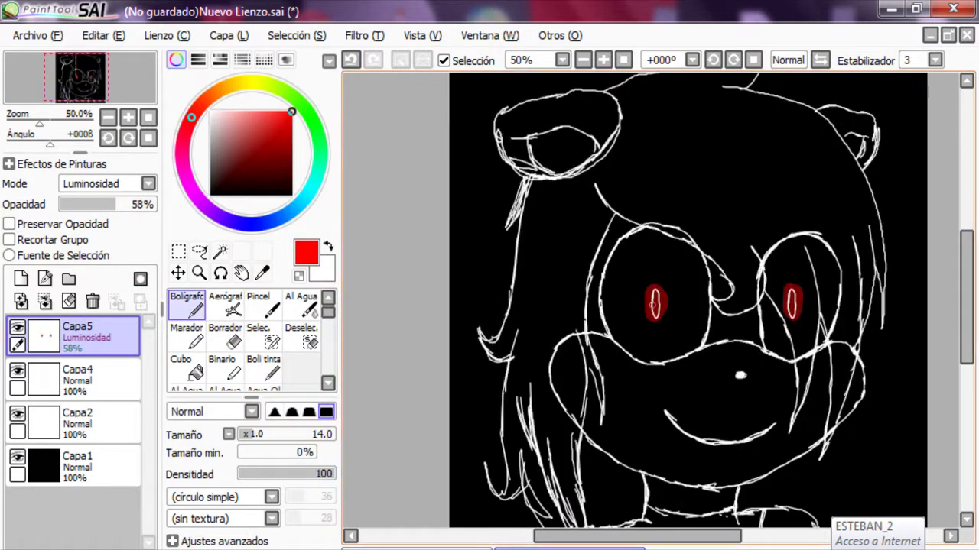
click(252, 111)
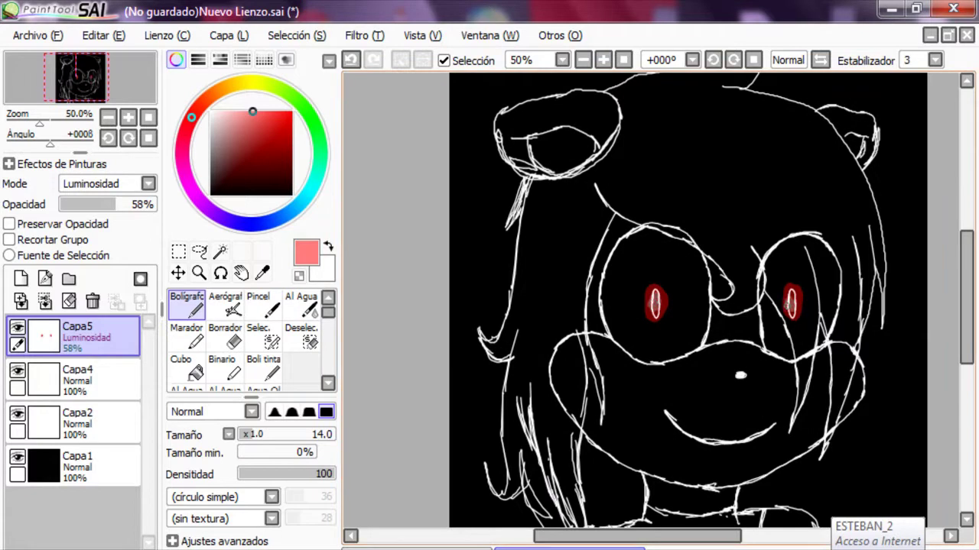
Step: Soften the red patches around both pupils with the Desenf. blur brush at size 24
scroll(302, 337, down, 2)
click(301, 329)
click(263, 434)
drag(655, 287, 654, 321)
drag(791, 286, 797, 321)
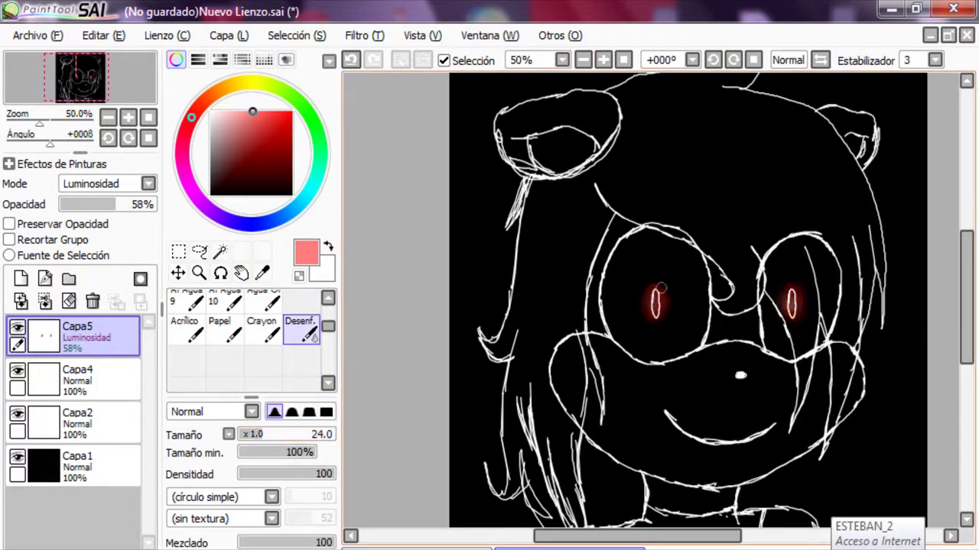
Step: Add a layer below Capa5 in Luminosidad mode at 36% opacity and choose a light pink
click(20, 279)
click(107, 184)
click(88, 262)
click(94, 204)
mouse_move(252, 112)
mouse_down()
mouse_move(227, 111)
mouse_move(241, 111)
mouse_up()
scroll(245, 336, up, 3)
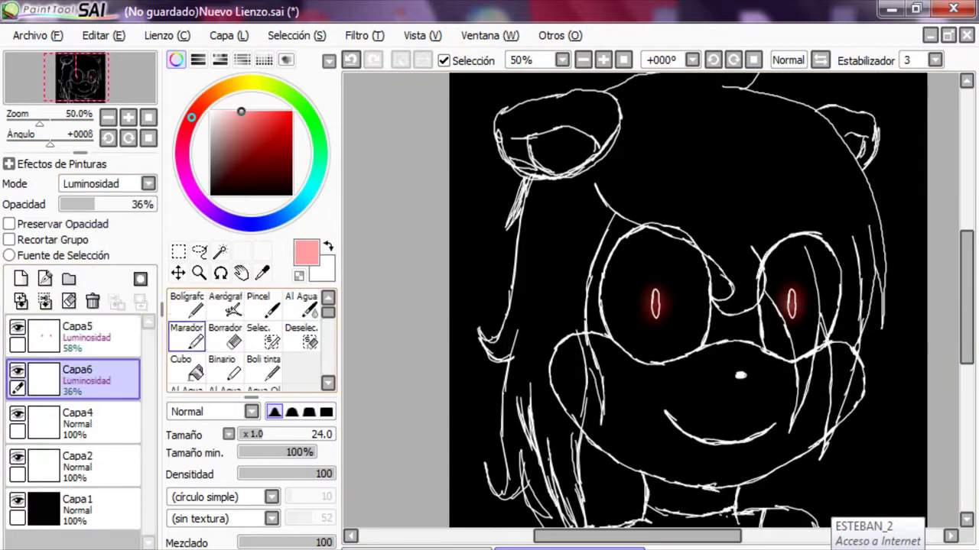
Step: Airbrush a soft pink glow over both pupils at brush size 61 and density 48
click(226, 306)
drag(652, 292, 656, 317)
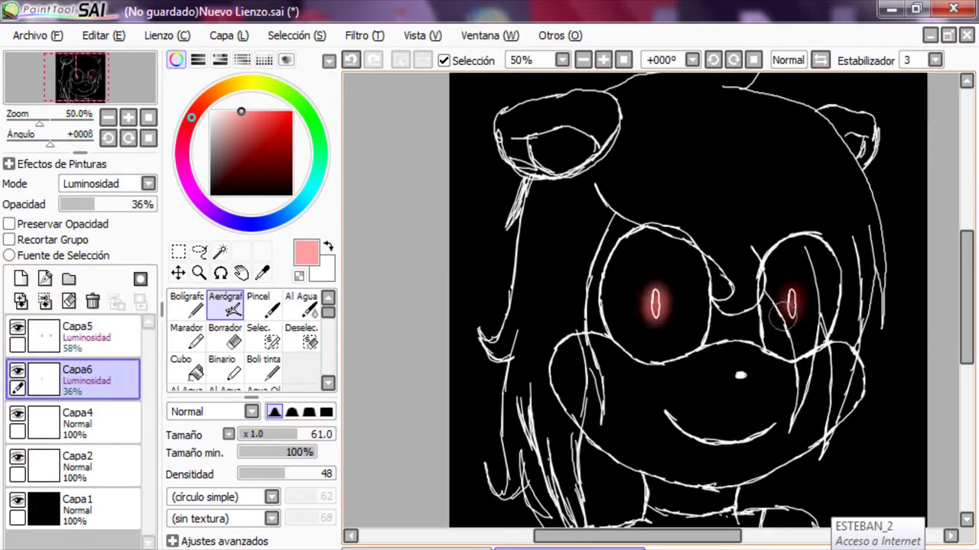
drag(789, 314, 792, 294)
Step: Raise Capa5's opacity to 77%, then rework the glow on Capa6 with a sampled lighter red and the blur brush
click(84, 333)
drag(116, 204, 135, 204)
click(77, 375)
alt+click(665, 314)
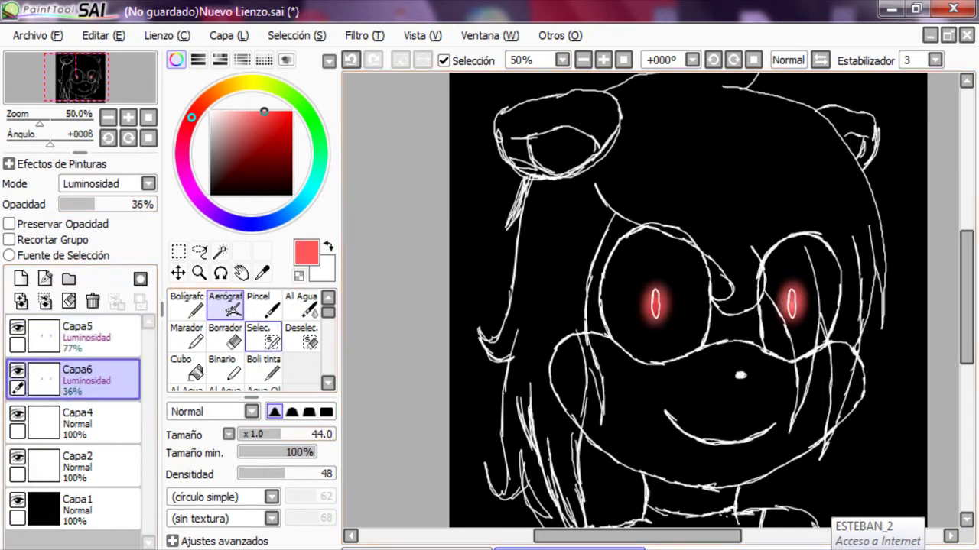
key(d)
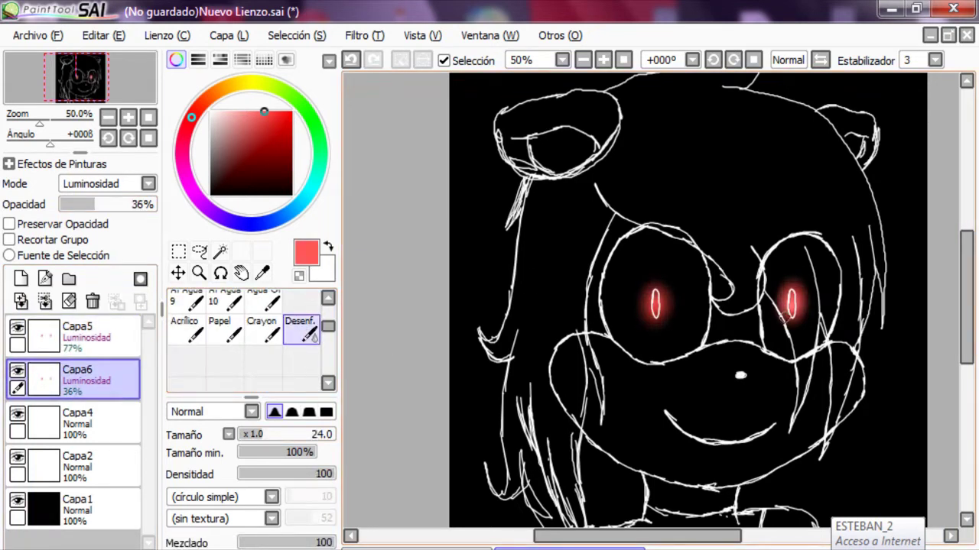
Step: Add a layer beneath the glow layers and paint thick dark red bands under both eyes with a size 14 pen
scroll(662, 321, down, 2)
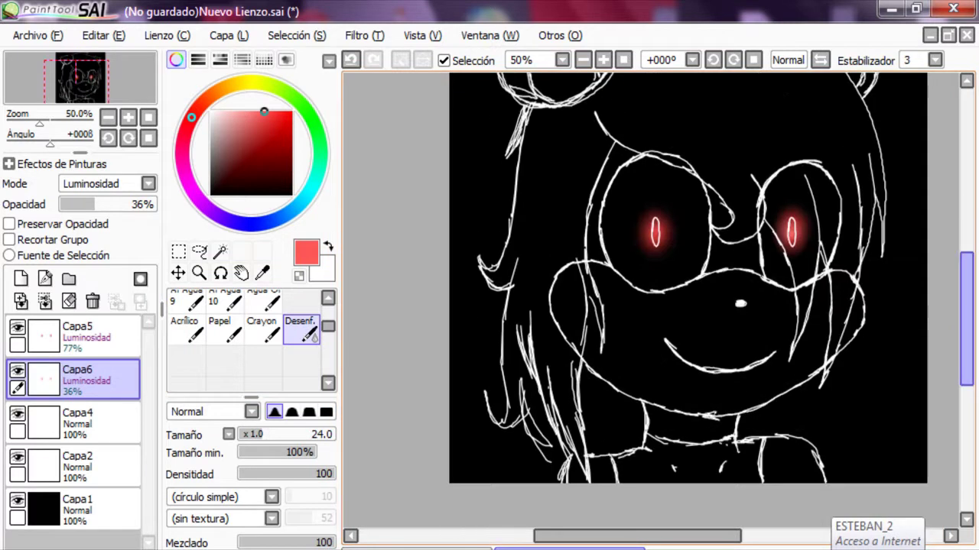
scroll(662, 321, up, 3)
scroll(663, 321, down, 3)
click(20, 278)
drag(289, 128, 284, 135)
key(n)
click(183, 304)
drag(609, 272, 612, 283)
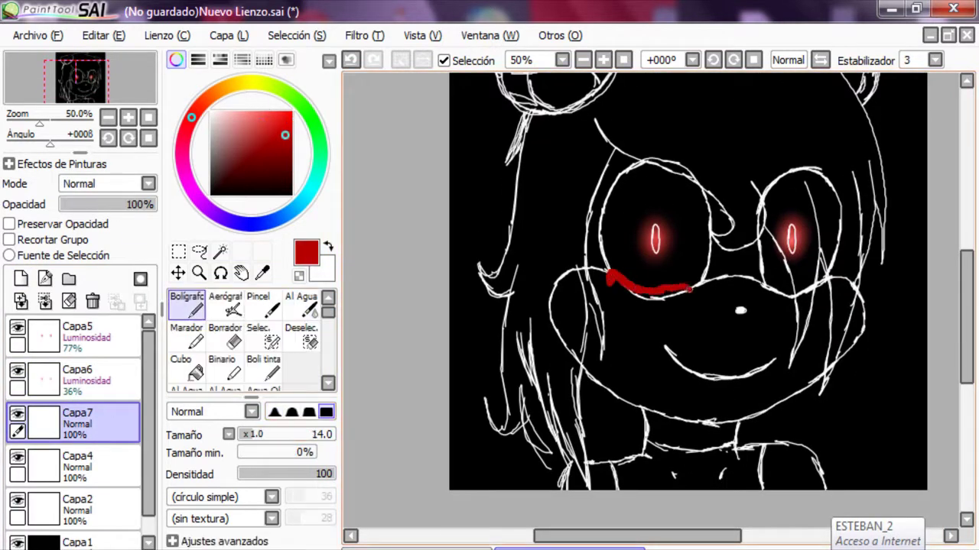
drag(670, 288, 629, 289)
mouse_move(771, 289)
mouse_down()
mouse_move(824, 287)
mouse_move(795, 296)
mouse_up()
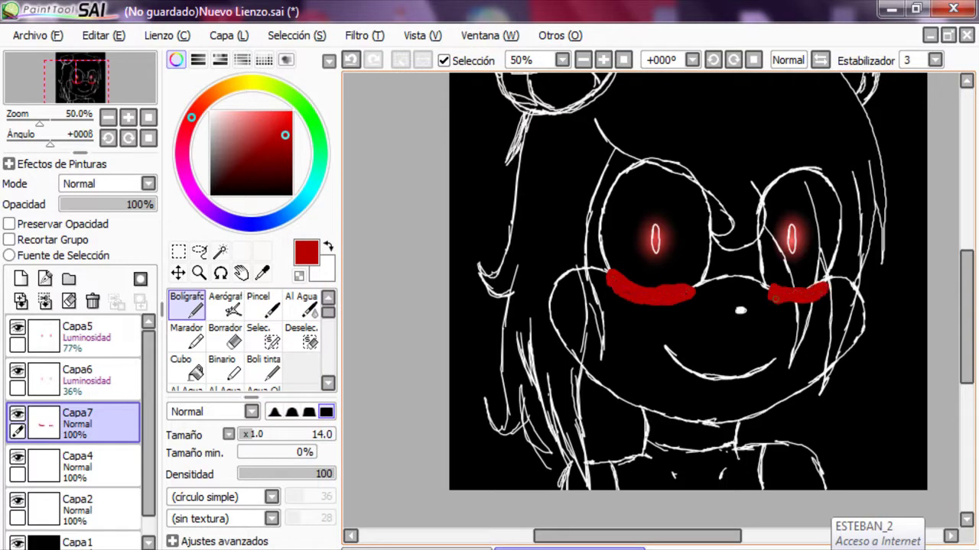
Step: Paint thin red blood drips with a size 1 pen below the band under the left eye, plus a separate streak lower down
drag(256, 434, 240, 434)
scroll(535, 306, up, 4)
mouse_move(479, 243)
mouse_down()
mouse_move(490, 314)
mouse_move(481, 292)
mouse_up()
drag(578, 306, 551, 419)
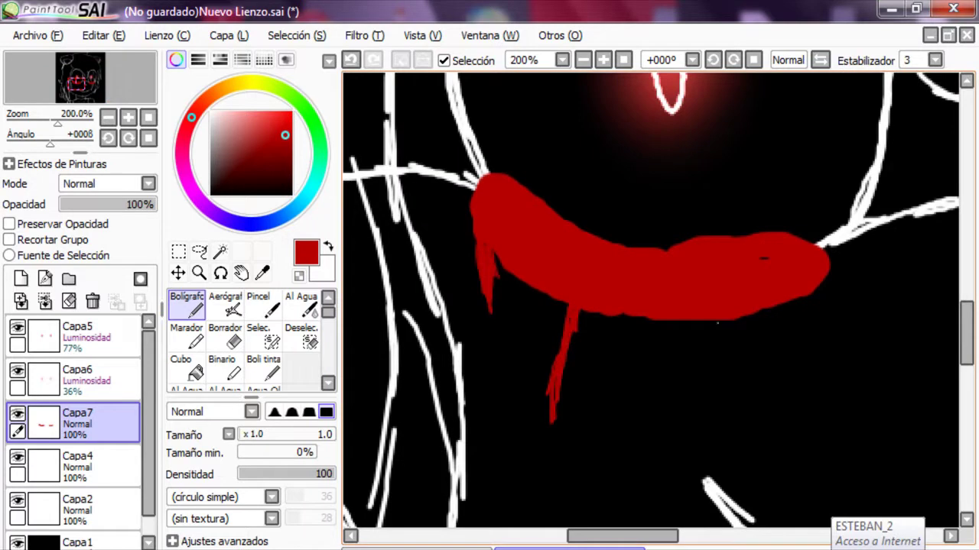
drag(719, 322, 697, 386)
drag(799, 299, 781, 367)
drag(604, 409, 615, 523)
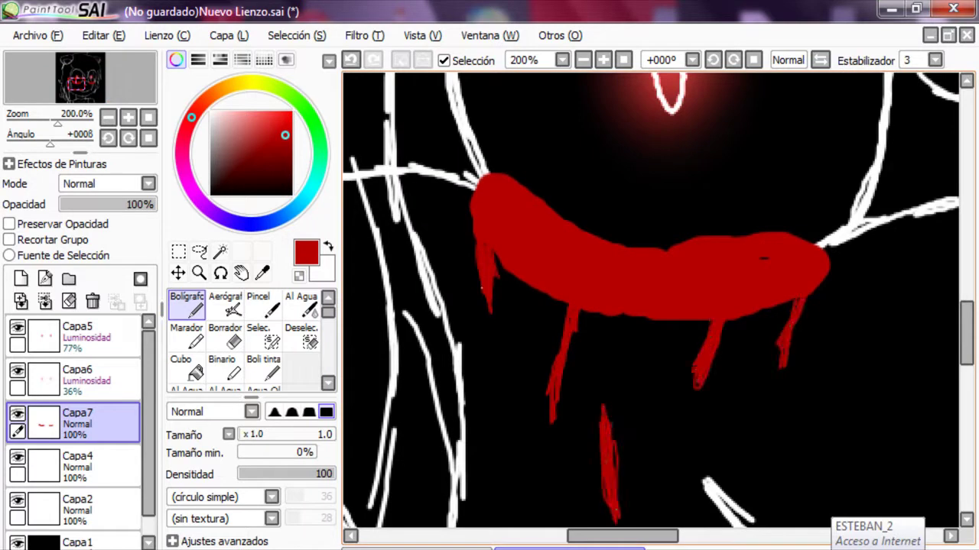
Step: Lengthen the outermost drip and thicken the drips under the left eye, increasing the pen size to 3
drag(496, 277, 489, 344)
drag(555, 337, 543, 393)
key(bracketright)
key(bracketright)
key(bracketright)
key(bracketright)
key(bracketright)
drag(566, 303, 542, 391)
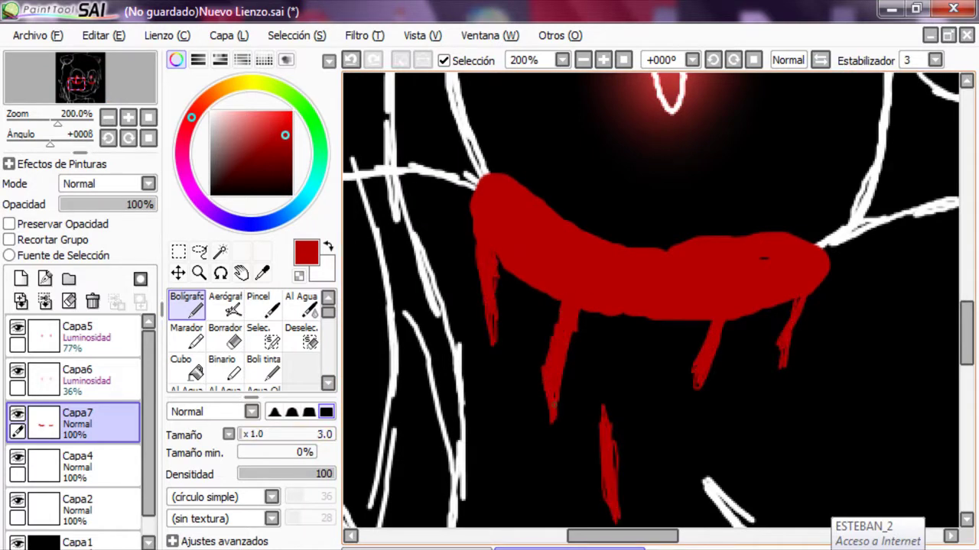
Step: Paint short slanted red streaks on the left cheek and along the chin line with the size 3 pen
scroll(694, 367, down, 3)
drag(512, 305, 566, 413)
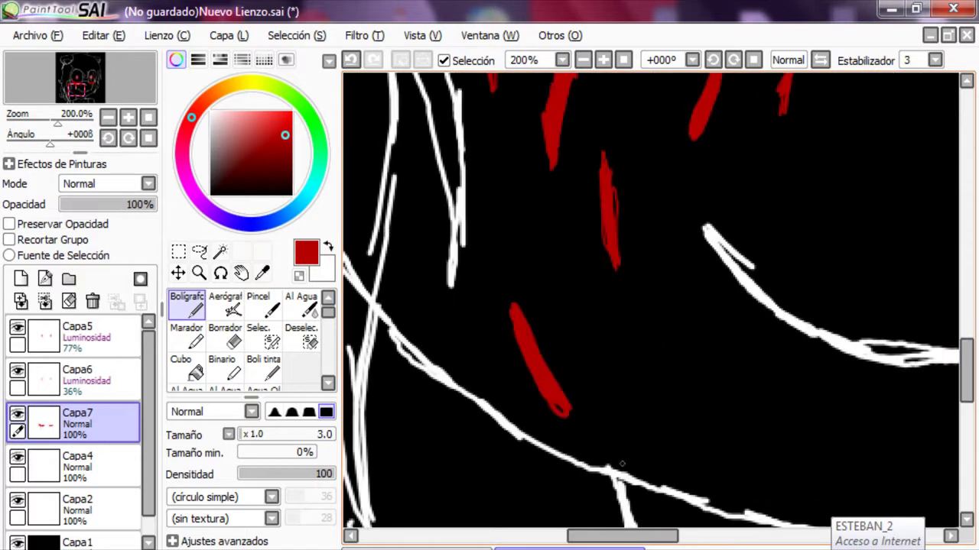
drag(608, 451, 633, 483)
drag(715, 459, 757, 516)
scroll(650, 298, right, 5)
mouse_move(652, 433)
mouse_down()
mouse_move(601, 503)
mouse_move(646, 460)
mouse_up()
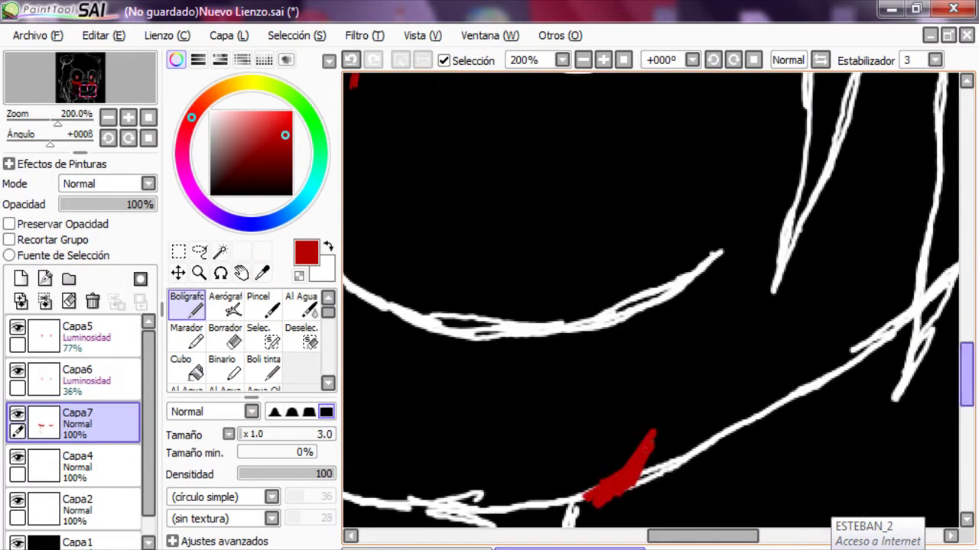
Step: Paint several red drips hanging from the band under the right eye
scroll(650, 298, up, 4)
drag(730, 321, 719, 252)
drag(924, 225, 883, 333)
drag(838, 253, 810, 379)
drag(780, 264, 768, 378)
Step: Paint two slanted red streaks on the right cheek, redoing the first one
scroll(877, 289, down, 4)
drag(765, 309, 723, 386)
key(ctrl+z)
drag(748, 328, 716, 404)
drag(872, 275, 825, 352)
Step: Change the blood layer Capa7 to the Pantalla blending mode
scroll(757, 446, up, 4)
click(107, 184)
click(84, 204)
click(107, 183)
click(81, 231)
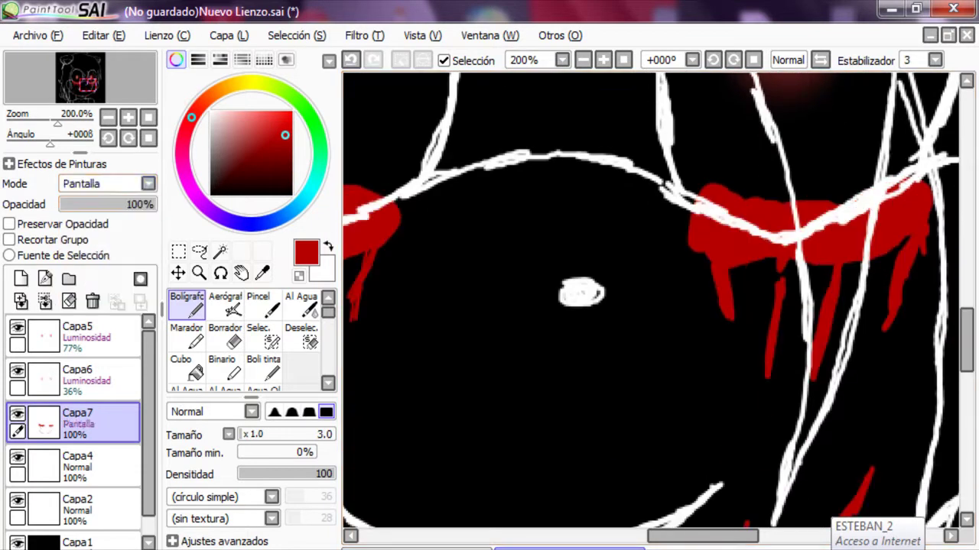
Step: Set the blending mode of layers Capa4 and Capa2 to Pantalla
click(76, 462)
click(107, 183)
click(81, 231)
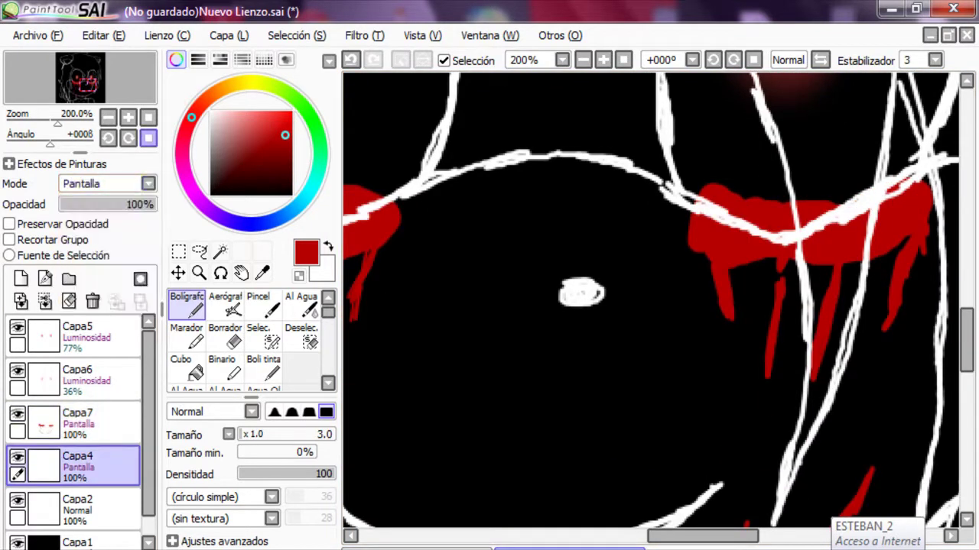
click(107, 183)
click(82, 231)
click(76, 507)
click(107, 184)
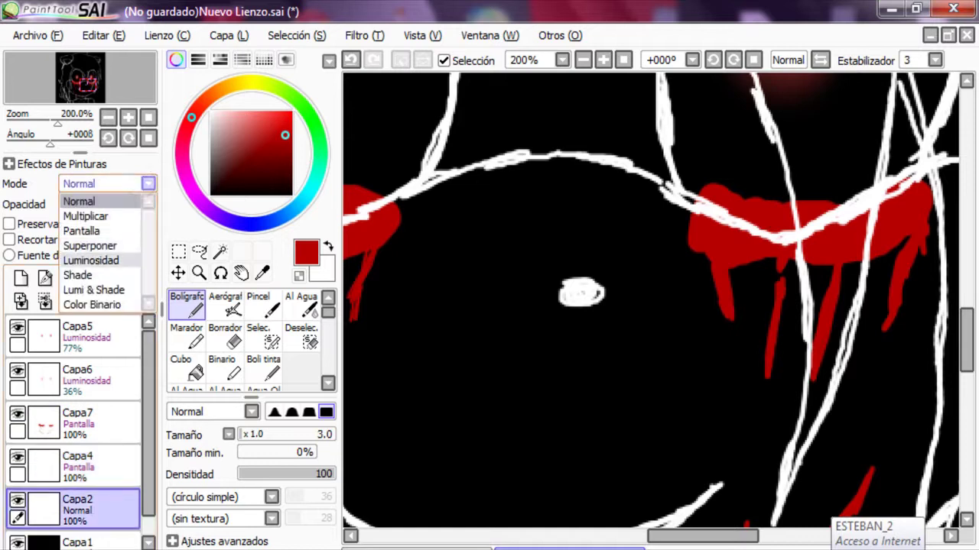
click(81, 230)
Step: Soften the ends of the left eye's drips and the streaks below them on Capa7 with the size 8 Desenf. brush
scroll(652, 299, left, 4)
scroll(650, 300, left, 5)
scroll(244, 344, down, 3)
click(300, 329)
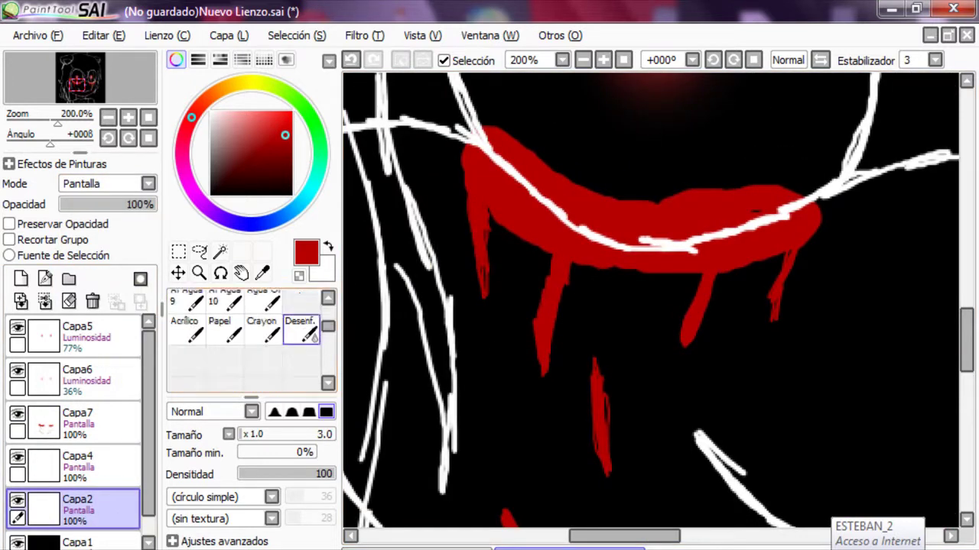
ctrl+shift+click(480, 263)
drag(491, 256, 527, 351)
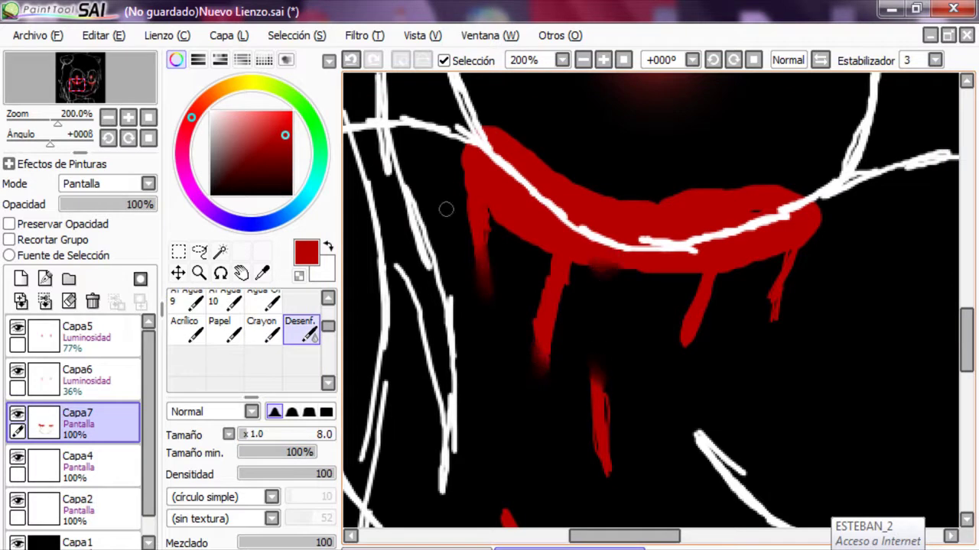
click(351, 61)
drag(599, 383, 601, 470)
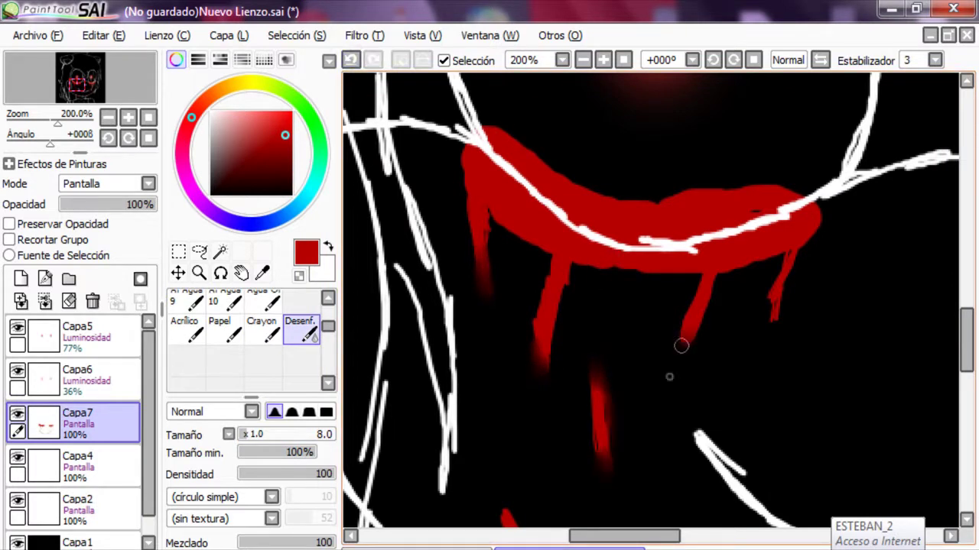
scroll(950, 323, down, 5)
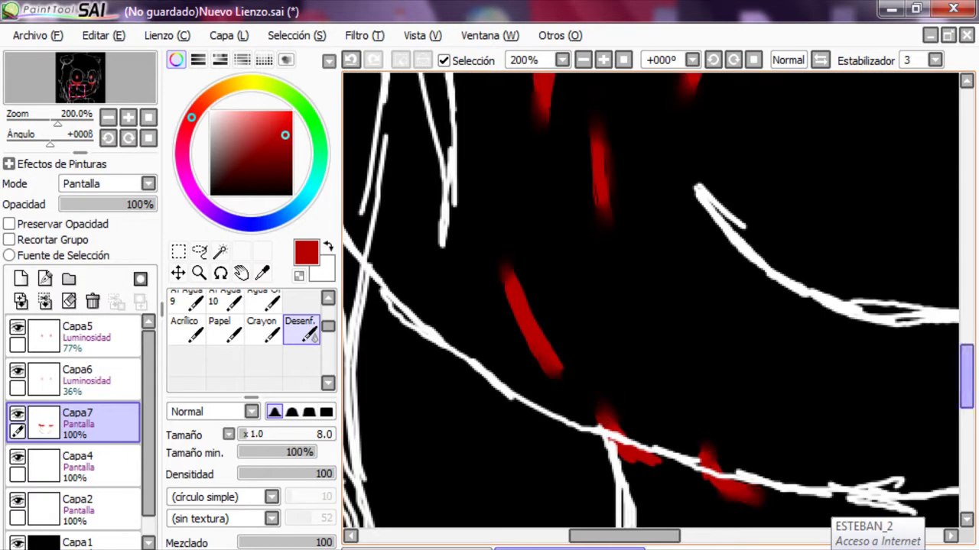
Step: Trim the upper edges of the red bands under both eyes with a size 29 eraser
scroll(955, 375, up, 5)
key(e)
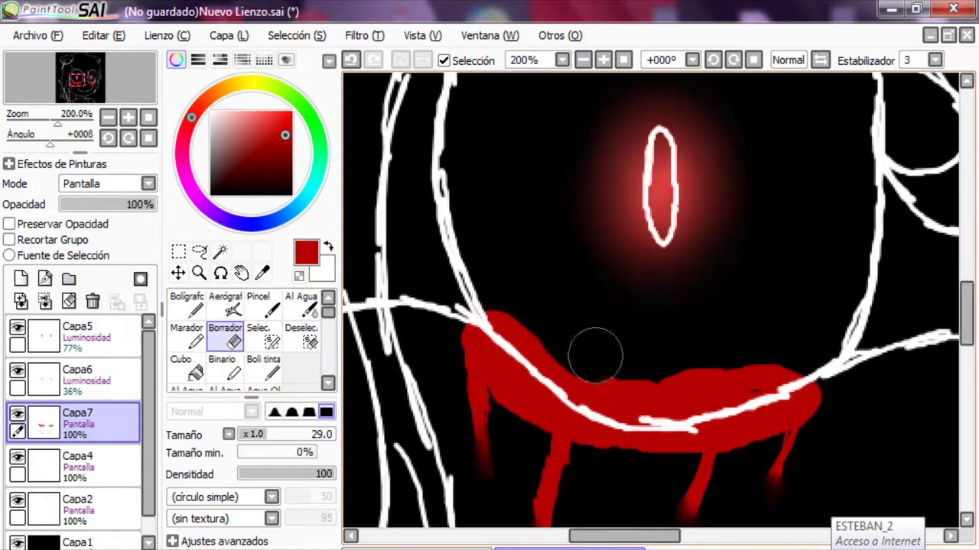
drag(558, 321, 836, 395)
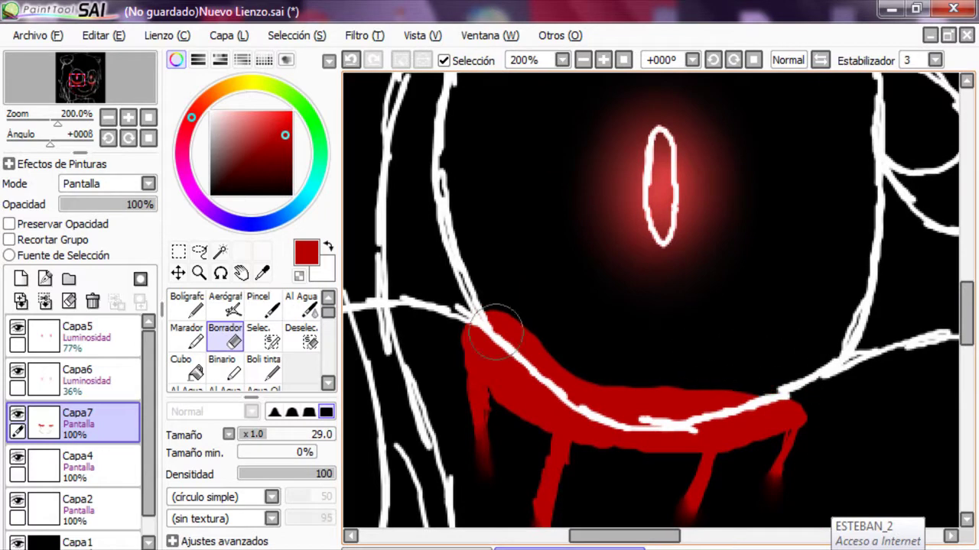
drag(625, 536, 723, 537)
mouse_move(605, 328)
mouse_down()
mouse_move(579, 428)
mouse_move(526, 479)
mouse_up()
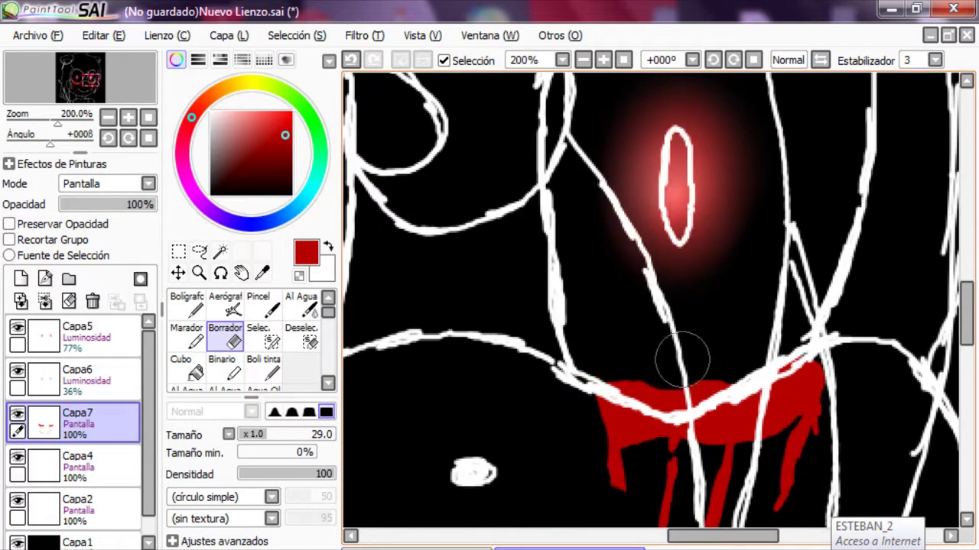
Step: Blur the ends of the drips under the right eye and the streaks on the right cheek and chin with the Desenf. brush
scroll(314, 325, down, 3)
click(302, 327)
scroll(669, 460, down, 3)
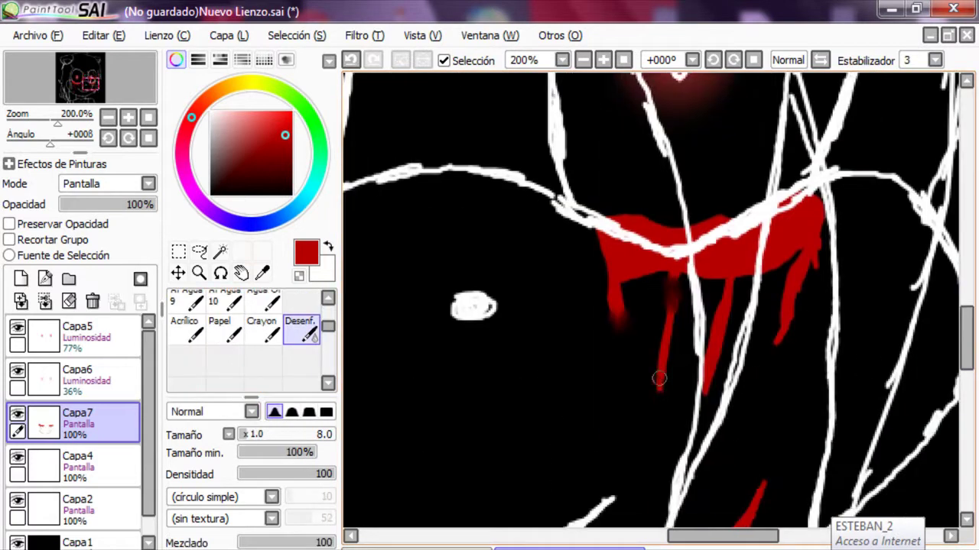
drag(967, 336, 968, 374)
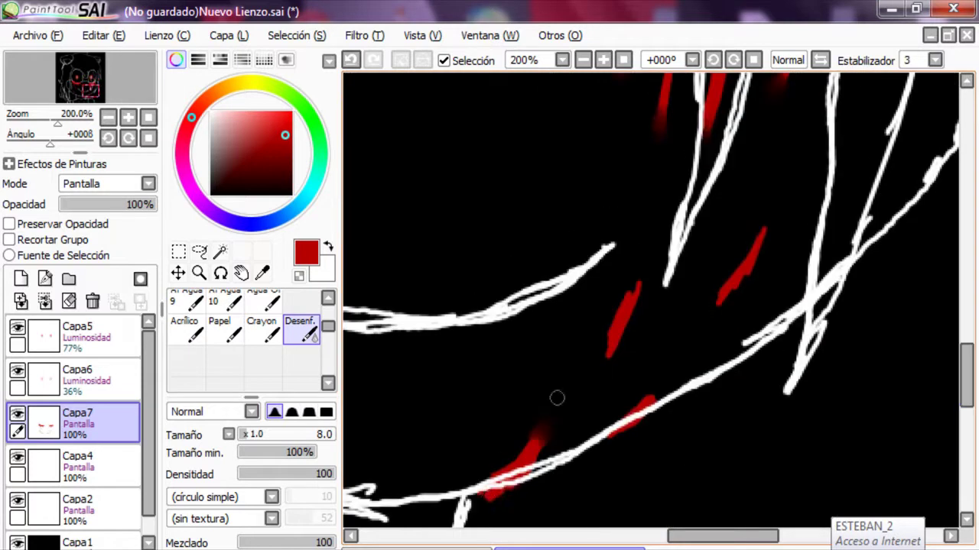
mouse_move(630, 275)
mouse_down()
mouse_move(764, 221)
mouse_move(665, 302)
mouse_move(635, 299)
mouse_move(601, 315)
mouse_up()
key(ctrl+z)
key(ctrl+z)
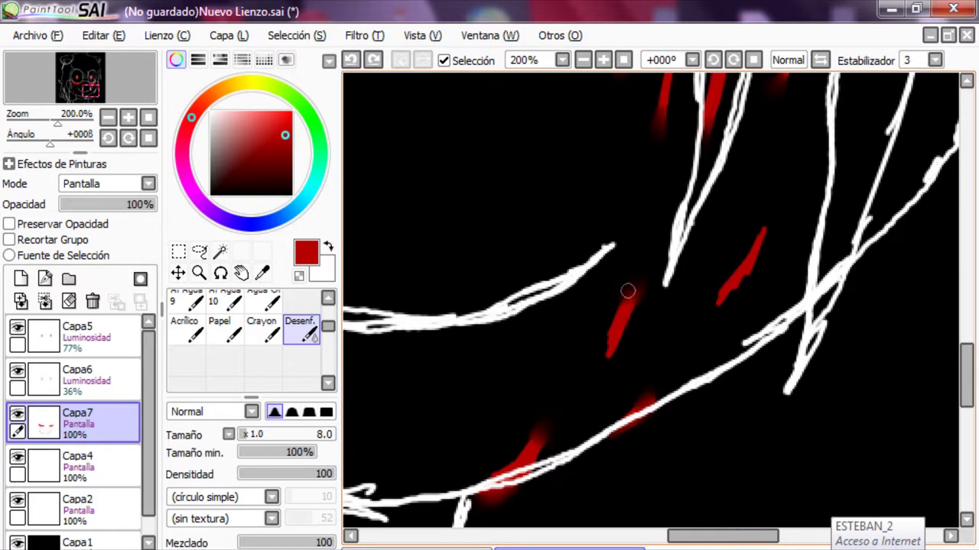
key(ctrl+y)
drag(753, 536, 682, 536)
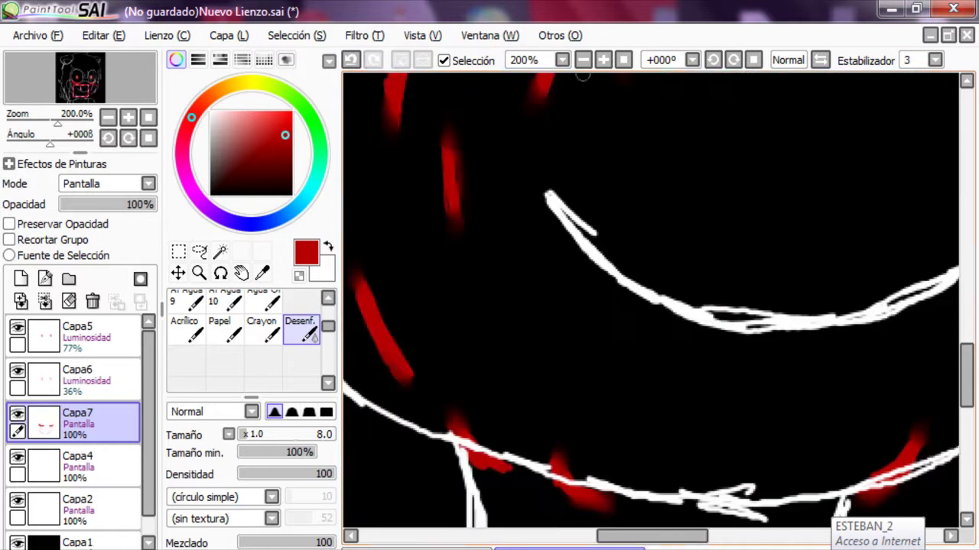
Step: Draw white hair strands down the right side of the face on Capa2 with a size 3 pen
scroll(561, 88, down, 5)
click(76, 505)
click(321, 269)
scroll(245, 337, up, 3)
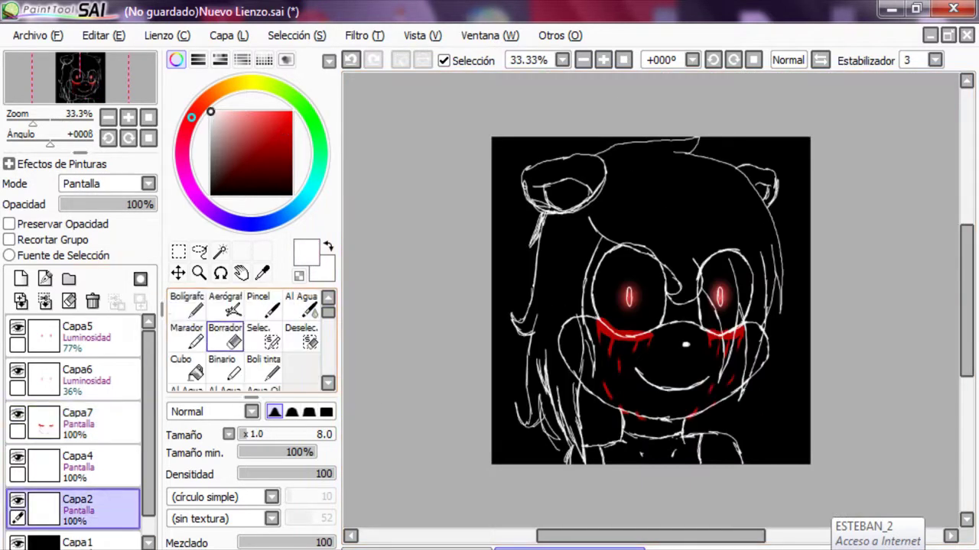
key(n)
mouse_move(774, 298)
mouse_down()
mouse_move(797, 418)
mouse_move(773, 382)
mouse_up()
drag(763, 373, 774, 450)
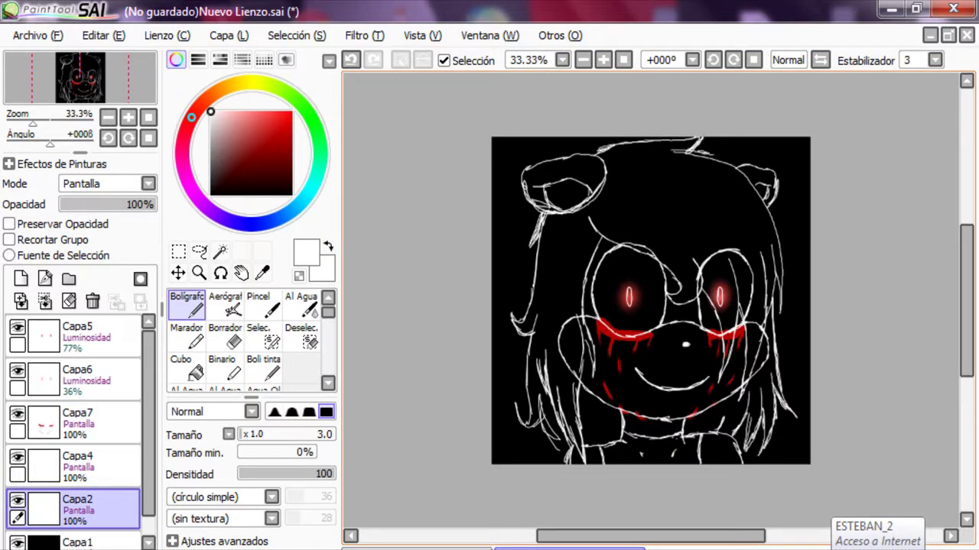
key(ctrl+z)
key(ctrl+y)
key(ctrl+z)
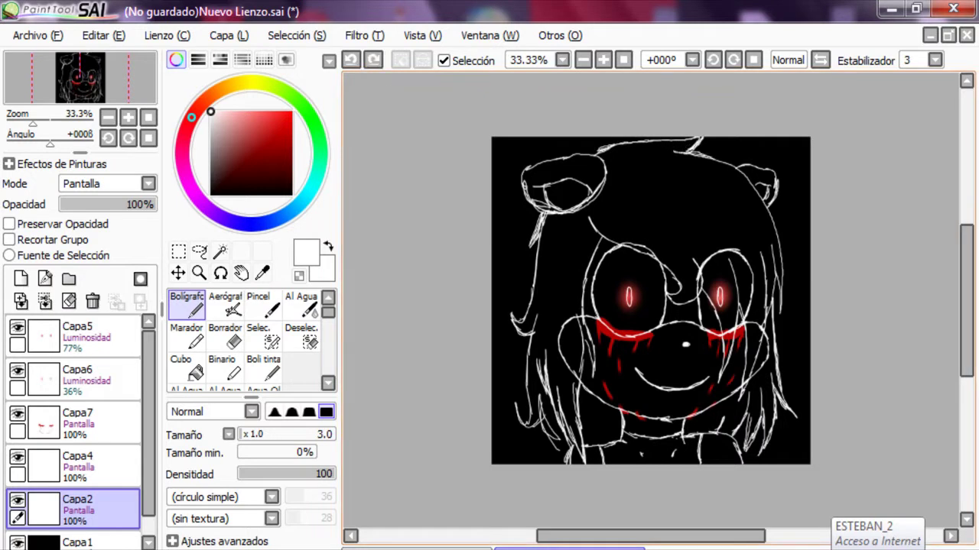
drag(695, 154, 732, 165)
click(351, 59)
Step: Try drawing thick white eyelashes on the outer side of the left eye, and undo them
click(623, 60)
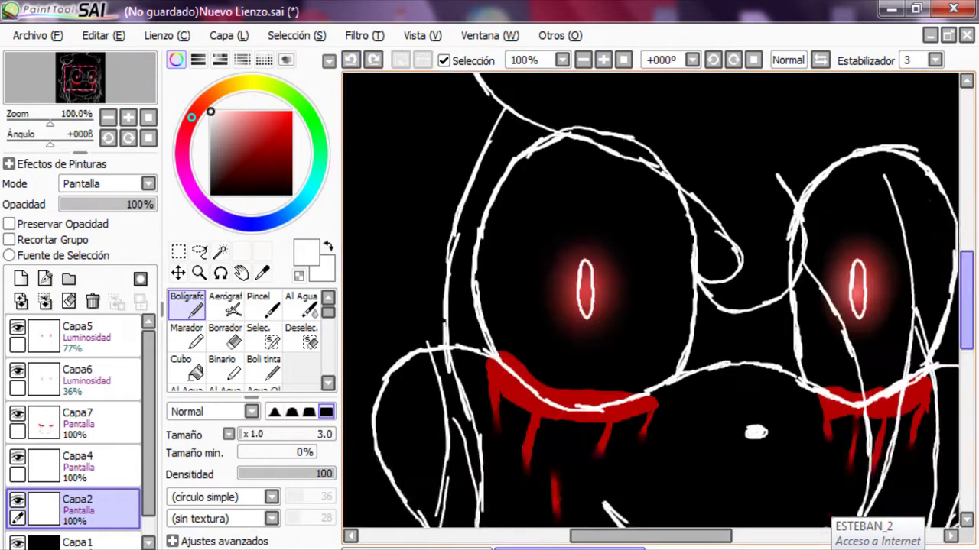
scroll(650, 298, down, 2)
drag(404, 150, 479, 228)
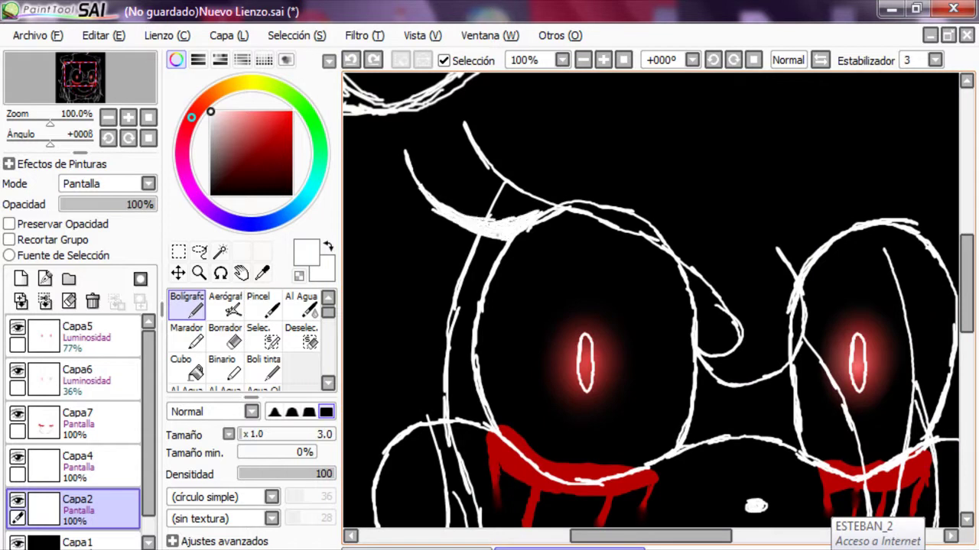
mouse_move(390, 216)
mouse_down()
mouse_move(500, 264)
mouse_move(490, 276)
mouse_up()
drag(401, 238, 483, 286)
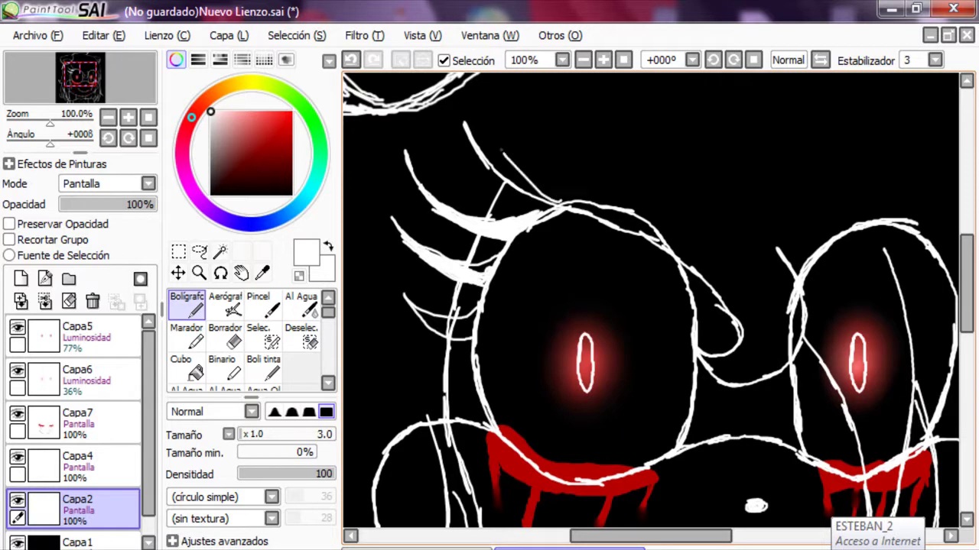
key(ctrl+y)
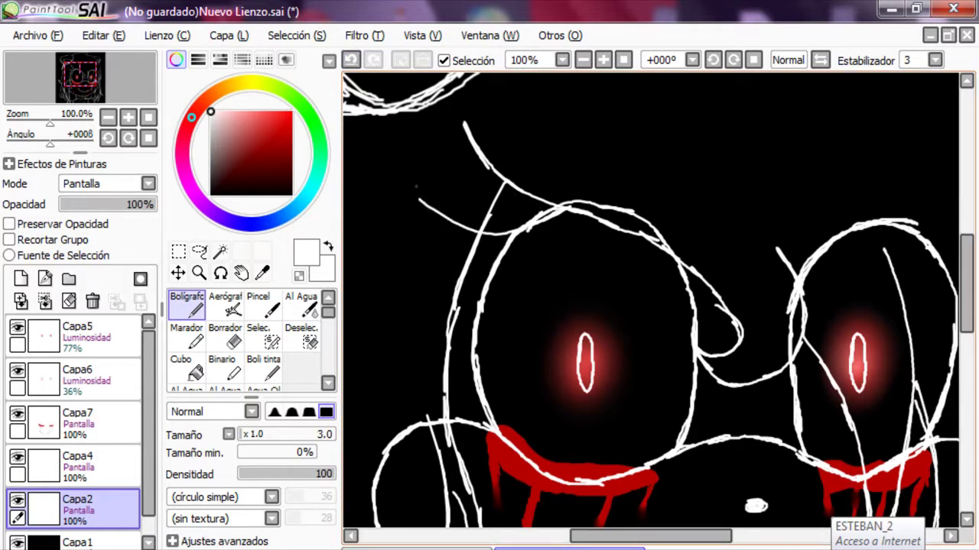
key(ctrl+z)
key(ctrl+z)
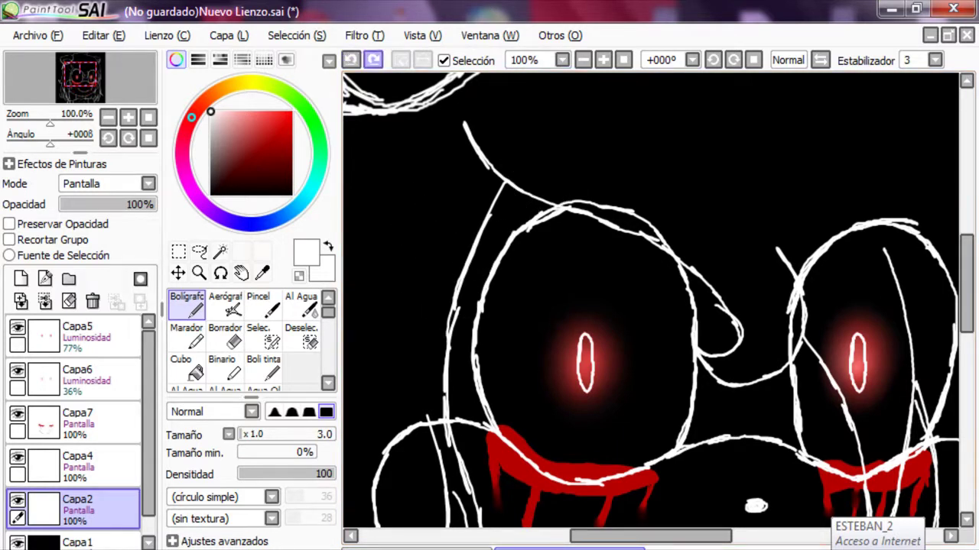
Step: Thicken the white outline along the top of the head and down the right side of the hair
scroll(650, 298, up, 5)
drag(480, 185, 534, 161)
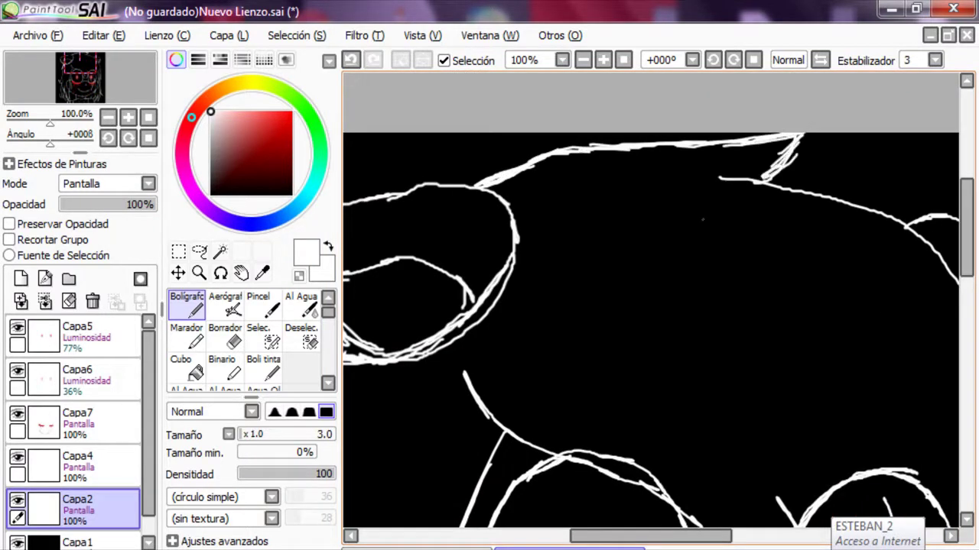
scroll(650, 336, right, 4)
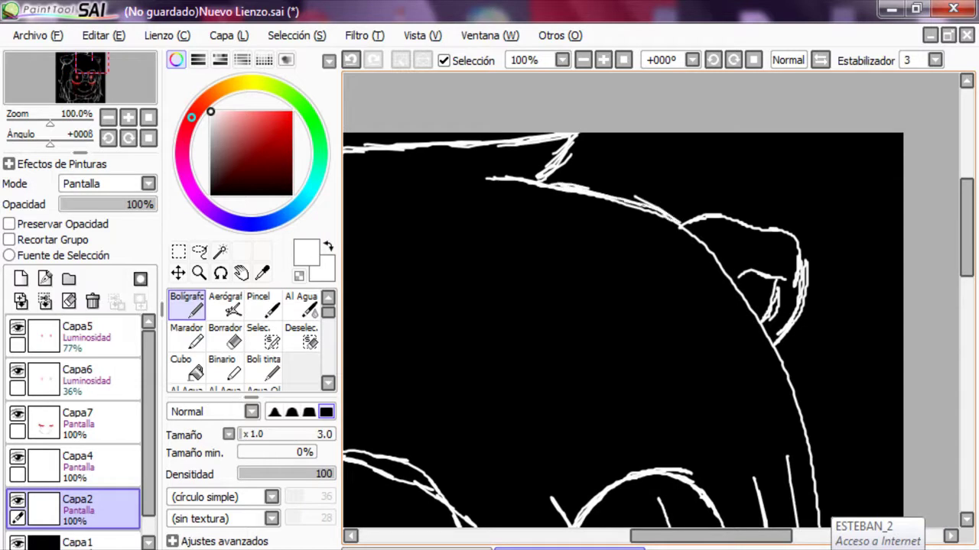
scroll(623, 298, down, 3)
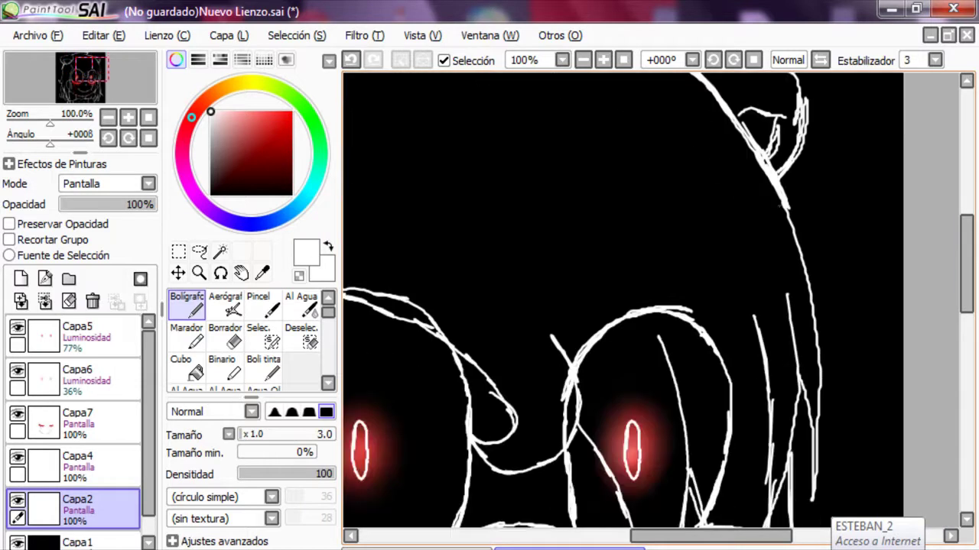
drag(801, 265, 816, 439)
drag(798, 345, 774, 506)
drag(800, 383, 814, 479)
Step: Reinforce the white hair strands beside and across the right eye
drag(967, 263, 966, 309)
drag(768, 143, 772, 301)
drag(763, 317, 741, 432)
mouse_move(655, 121)
mouse_down()
mouse_move(685, 294)
mouse_move(676, 359)
mouse_up()
drag(630, 78, 680, 174)
Step: Add a new layer in Pantalla mode at 38% opacity and choose a bright red
drag(711, 535, 600, 535)
click(20, 278)
click(107, 184)
click(90, 231)
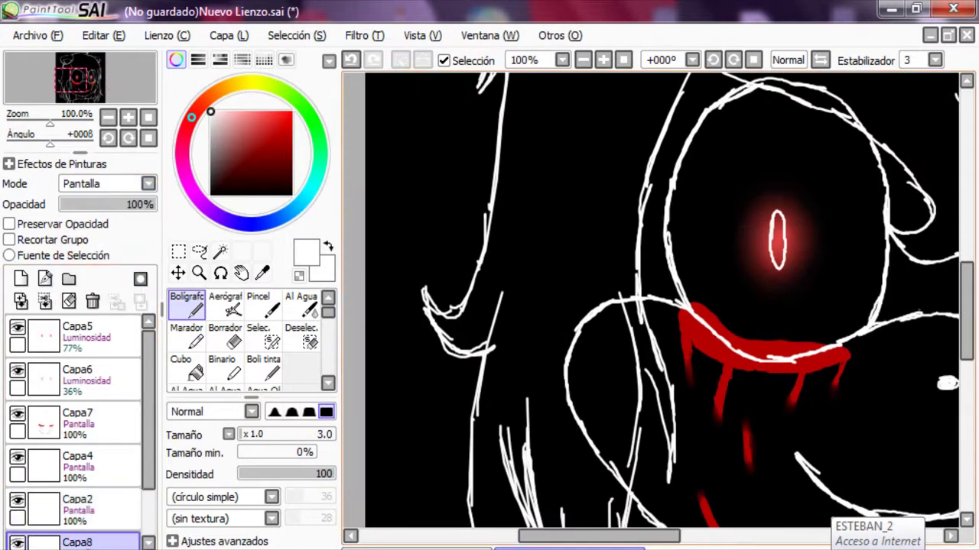
drag(966, 310, 966, 234)
click(291, 127)
click(96, 204)
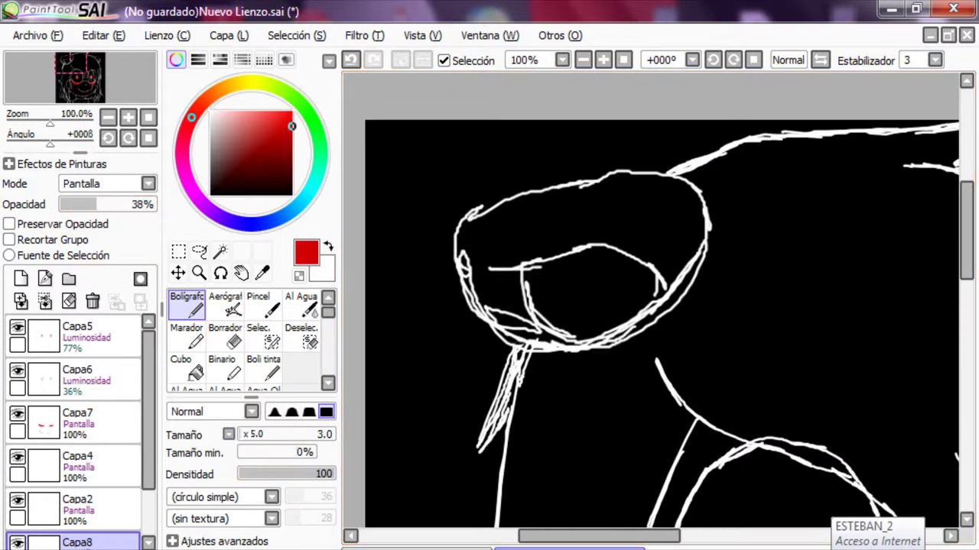
Step: Hand-letter the red text "Hol" in the background above the left ear with a size 5 pen
click(350, 59)
drag(401, 170, 417, 231)
mouse_move(439, 166)
mouse_down()
mouse_move(448, 227)
mouse_move(447, 201)
mouse_up()
drag(481, 197, 479, 200)
drag(502, 144, 490, 215)
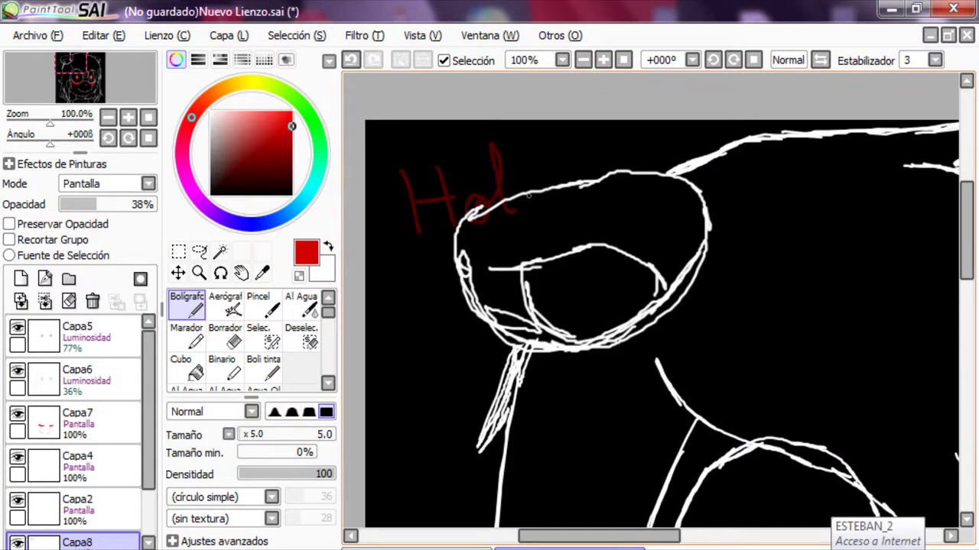
Step: Try hand-lettering more red text in the background above the right ear, and undo it
drag(612, 536, 669, 535)
scroll(737, 238, right, 5)
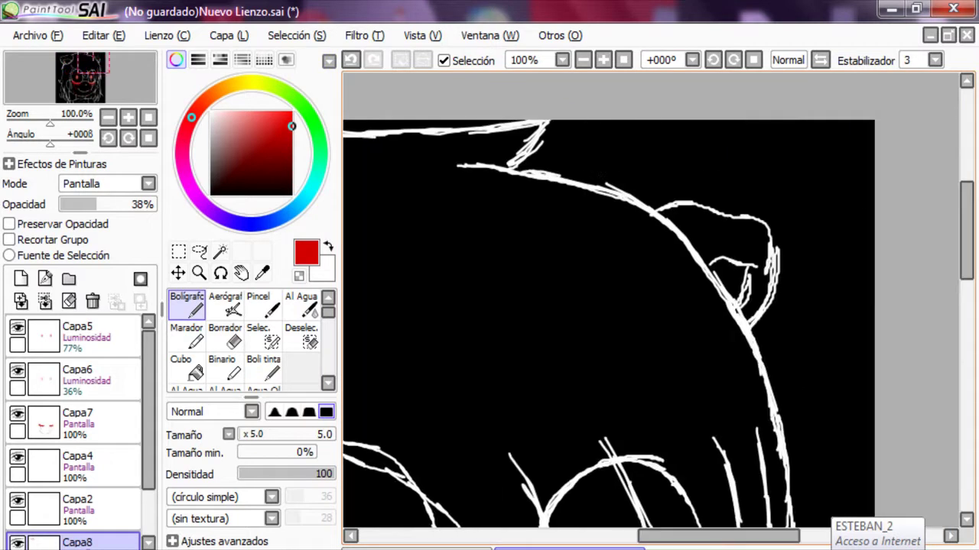
drag(596, 145, 600, 233)
mouse_move(598, 145)
mouse_down()
mouse_move(604, 184)
mouse_move(650, 226)
mouse_up()
drag(676, 202, 656, 226)
drag(709, 201, 713, 227)
drag(732, 203, 736, 226)
drag(739, 229, 733, 153)
drag(795, 157, 792, 239)
drag(812, 153, 808, 240)
drag(834, 218, 860, 249)
scroll(665, 481, left, 4)
click(351, 60)
click(351, 60)
click(351, 60)
click(351, 60)
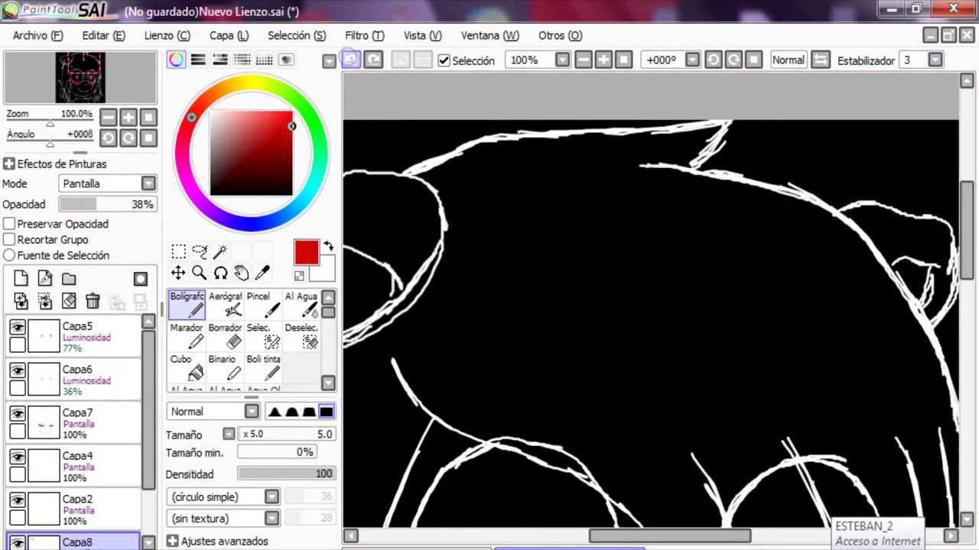
Step: Try hand-lettering the red text "Pesa" across the top of the hair above the forehead
click(351, 60)
mouse_move(680, 186)
mouse_down()
mouse_move(703, 273)
mouse_move(715, 233)
mouse_up()
key(ctrl+z)
key(ctrl+z)
drag(680, 186, 683, 229)
drag(671, 149, 740, 220)
mouse_move(781, 197)
mouse_down()
mouse_move(748, 221)
mouse_move(766, 223)
mouse_up()
key(ctrl+z)
drag(822, 203, 799, 221)
Step: Try moving the lettering layer to the top at 69% opacity and extending the word, and undo it along with the "Pesa" lettering
drag(76, 542, 77, 328)
drag(97, 204, 126, 204)
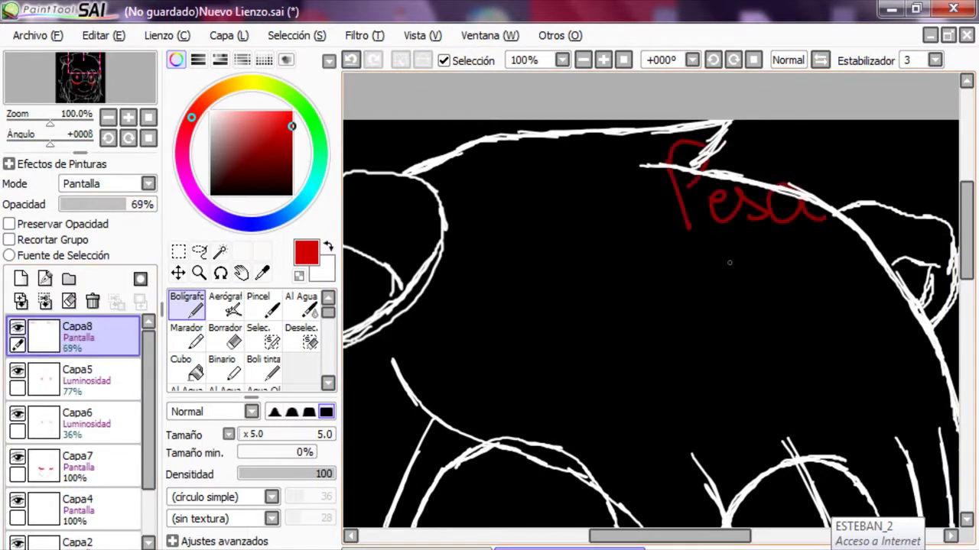
scroll(77, 421, down, 1)
scroll(76, 420, up, 1)
scroll(575, 506, right, 3)
drag(763, 183, 753, 206)
drag(772, 143, 765, 220)
key(ctrl+z)
key(ctrl+z)
key(ctrl+z)
key(ctrl+z)
key(ctrl+z)
key(ctrl+z)
key(ctrl+z)
key(ctrl+z)
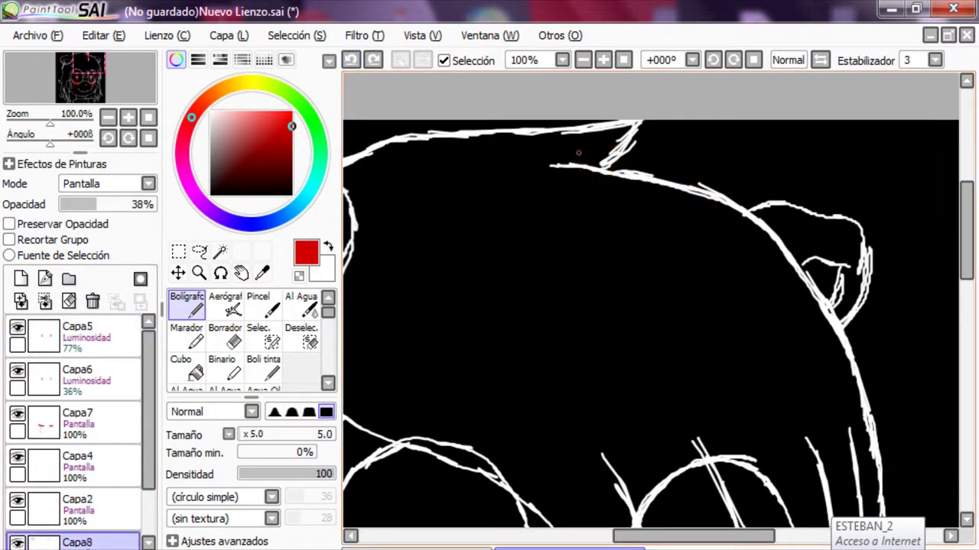
Step: Try hand-lettering another red word over the hair outline between the top tuft and the right ear, and undo it
drag(582, 138, 623, 164)
drag(638, 160, 650, 203)
drag(665, 153, 704, 184)
drag(708, 160, 722, 188)
key(ctrl+z)
key(ctrl+z)
key(ctrl+z)
key(ctrl+z)
Step: Hand-letter the red text "¿Sueños?" in the black background above the right ear
scroll(587, 156, right, 3)
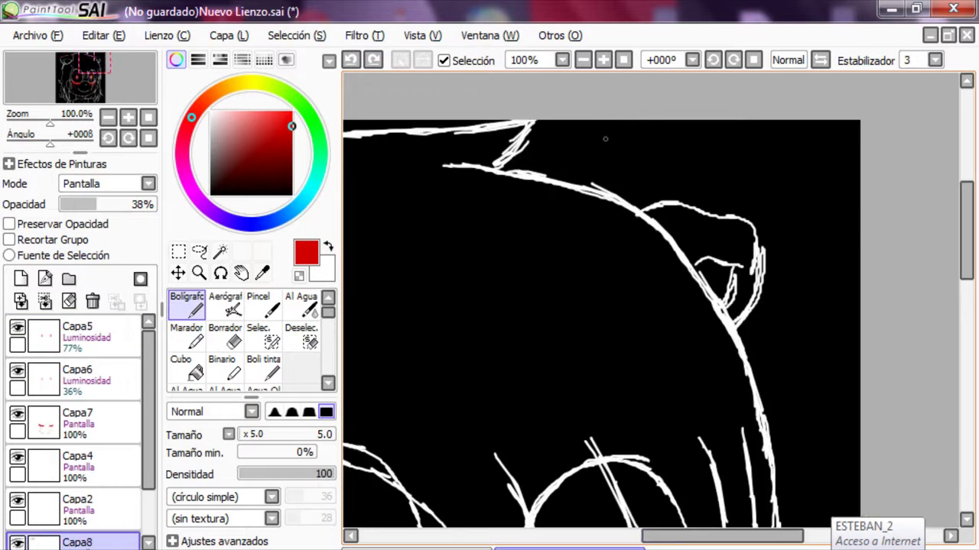
drag(595, 140, 596, 146)
drag(593, 165, 595, 183)
drag(597, 196, 598, 249)
drag(654, 151, 621, 233)
drag(665, 187, 692, 200)
drag(797, 153, 815, 196)
click(818, 210)
Step: Try hand-lettering the red letters "Se" over the hair strands at the lower right of the portrait, and undo them
drag(966, 231, 966, 390)
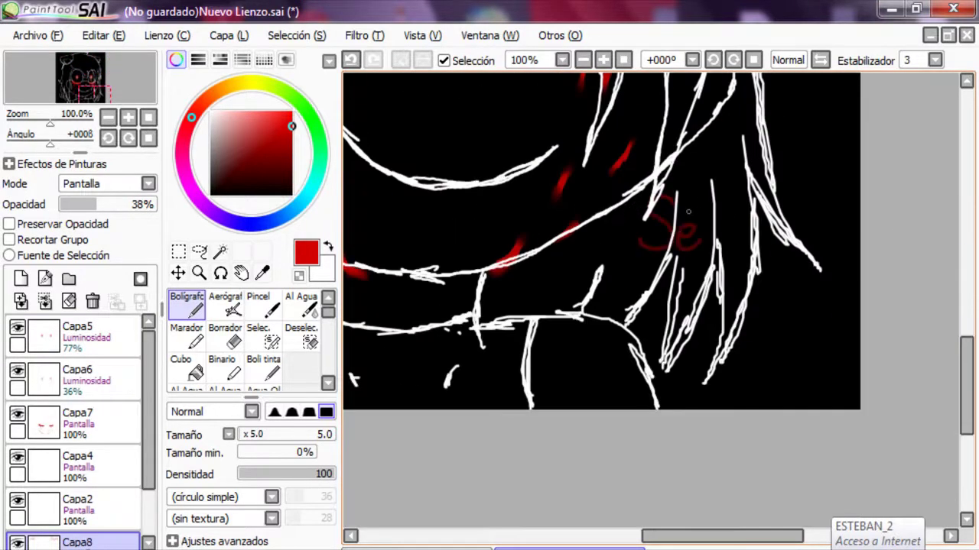
click(351, 59)
click(350, 60)
Step: Hand-letter the red word "Miedo" on an upward slant over the left part of the portrait
scroll(936, 303, up, 5)
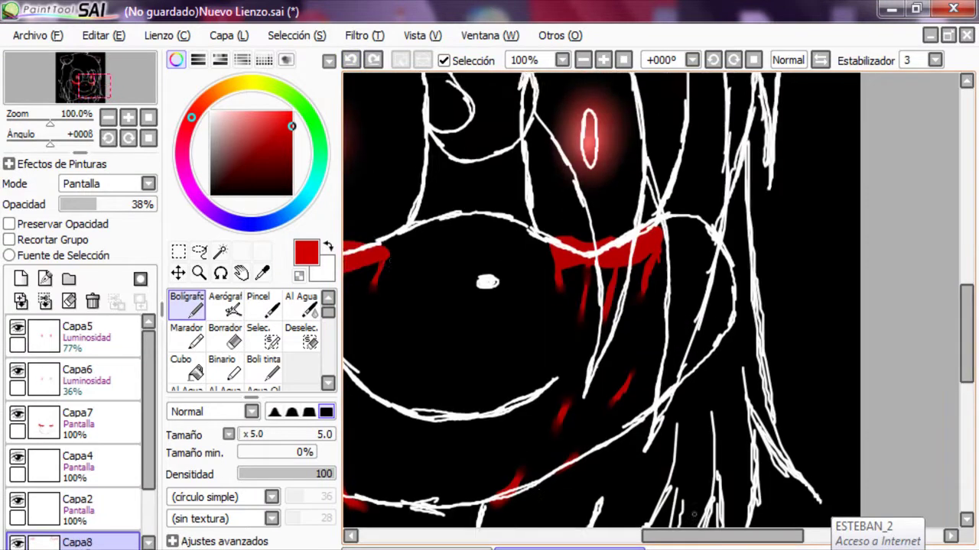
scroll(936, 302, left, 3)
scroll(936, 303, up, 3)
click(582, 60)
drag(381, 259, 413, 185)
drag(403, 238, 447, 164)
drag(449, 208, 475, 169)
drag(489, 119, 474, 194)
Step: Hide every layer except the red lettering layer and move that layer to the top of the layer stack
scroll(650, 299, up, 3)
drag(16, 543, 17, 327)
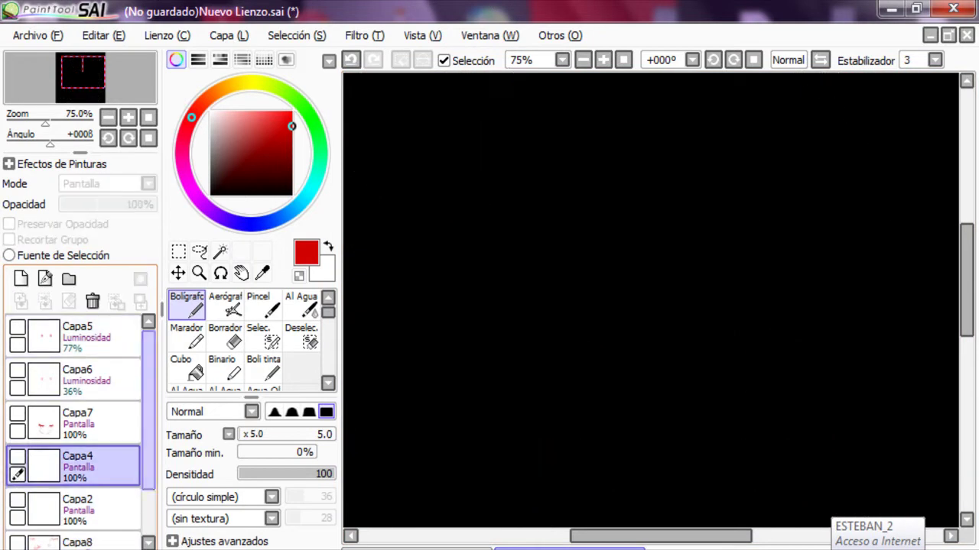
scroll(76, 428, down, 3)
click(17, 477)
click(76, 476)
drag(77, 477, 76, 336)
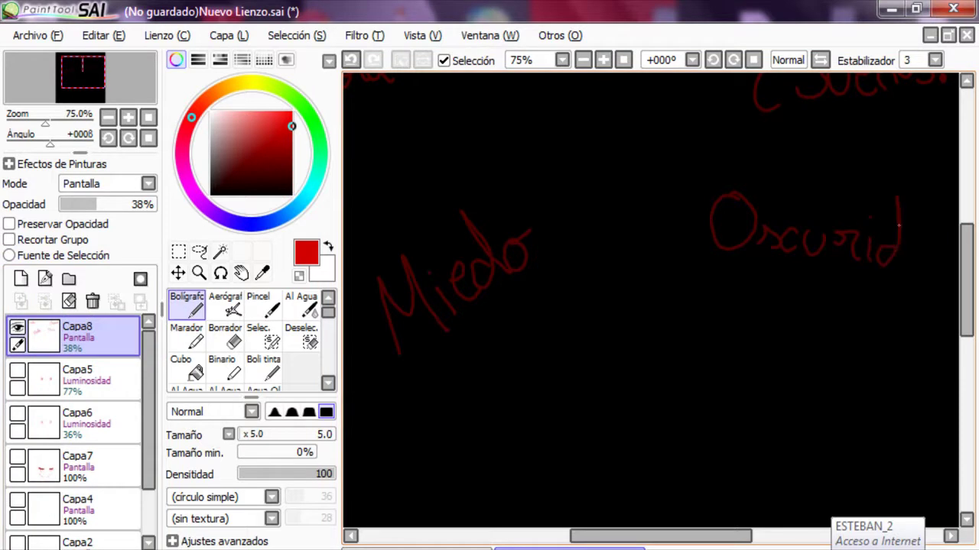
Step: Hand-letter the red word "Soledad" in the lower left area of the canvas, below "Miedo"
scroll(650, 298, right, 3)
scroll(814, 222, left, 5)
scroll(567, 230, down, 5)
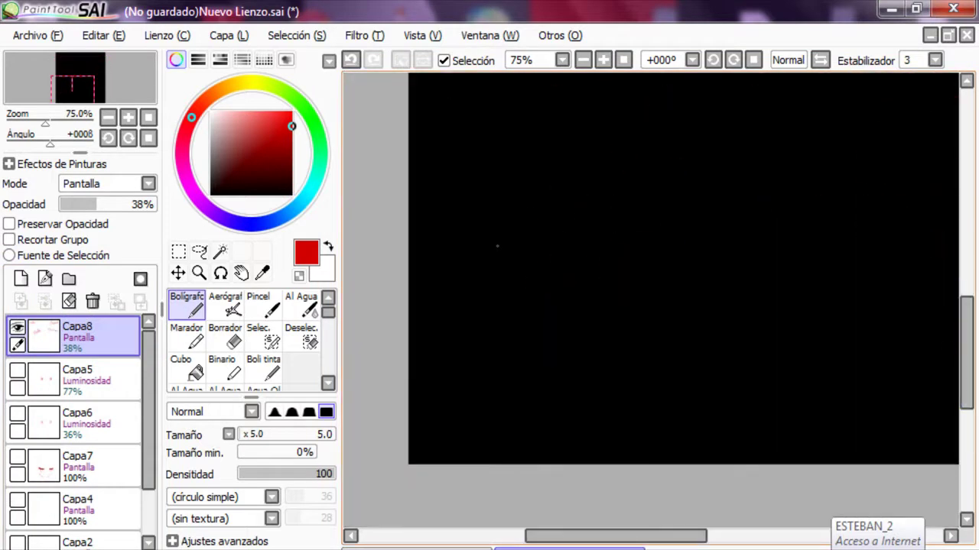
mouse_move(556, 275)
mouse_down()
mouse_move(694, 278)
mouse_move(712, 294)
mouse_up()
Step: Rotate the canvas view to -67° and hand-letter the red text "Mal" in the empty area between "Oscuridad" and "Soledad"
scroll(712, 294, up, 5)
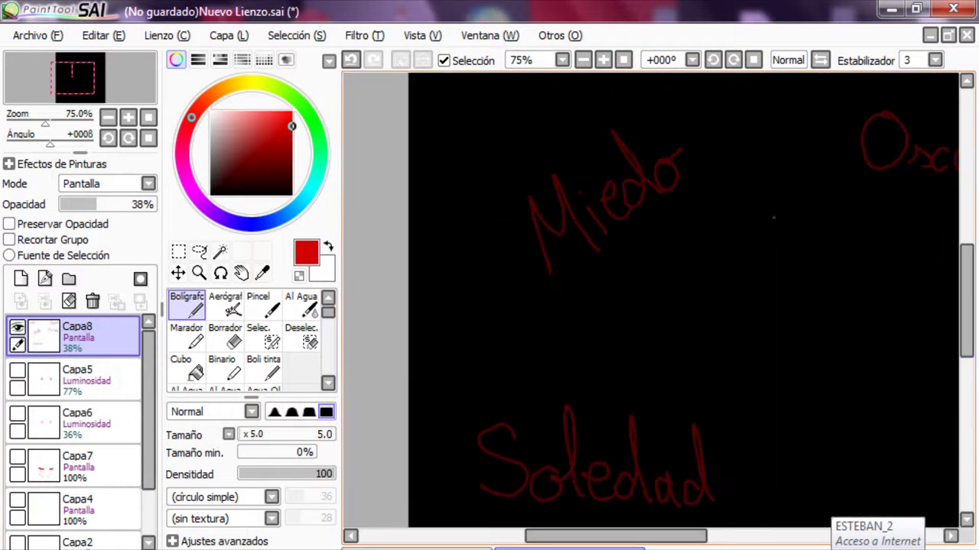
drag(688, 229, 581, 321)
scroll(681, 298, right, 3)
mouse_move(722, 329)
mouse_down()
mouse_move(772, 245)
mouse_move(818, 328)
mouse_up()
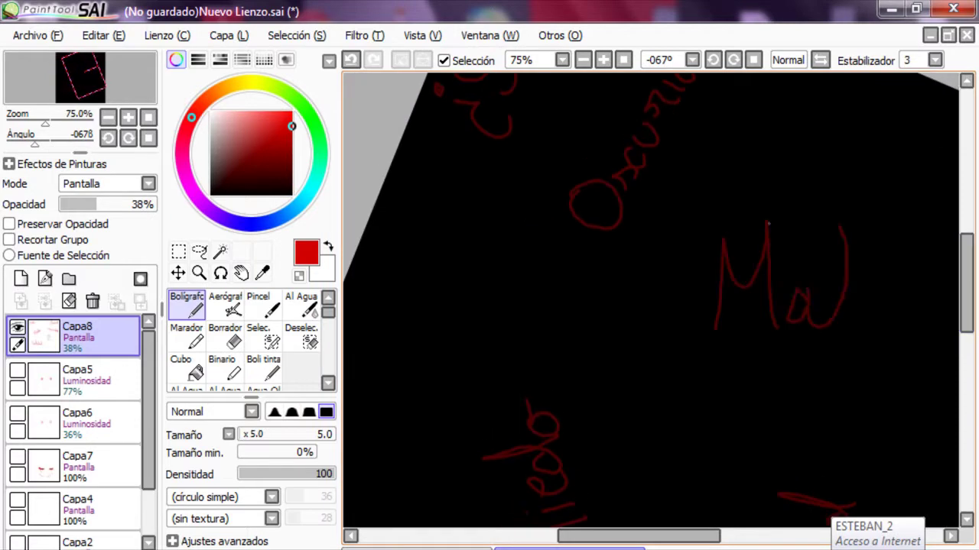